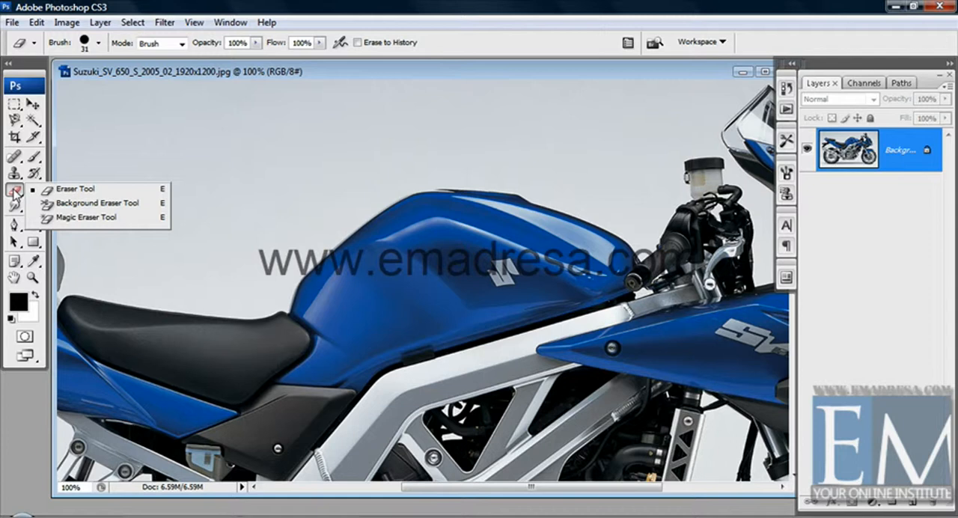
Choose the Eraser Tool and set its brush diameter to 77 px
click(54, 189)
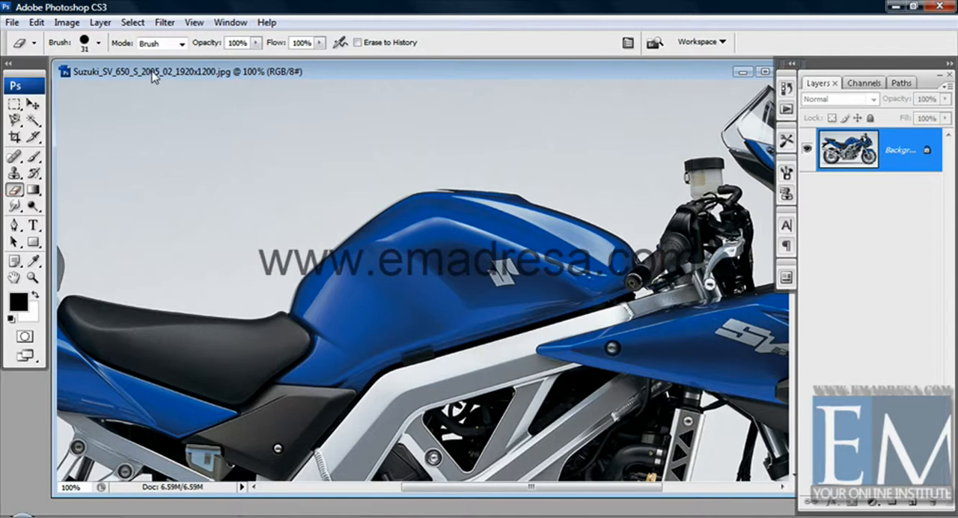
right_click(154, 129)
click(225, 159)
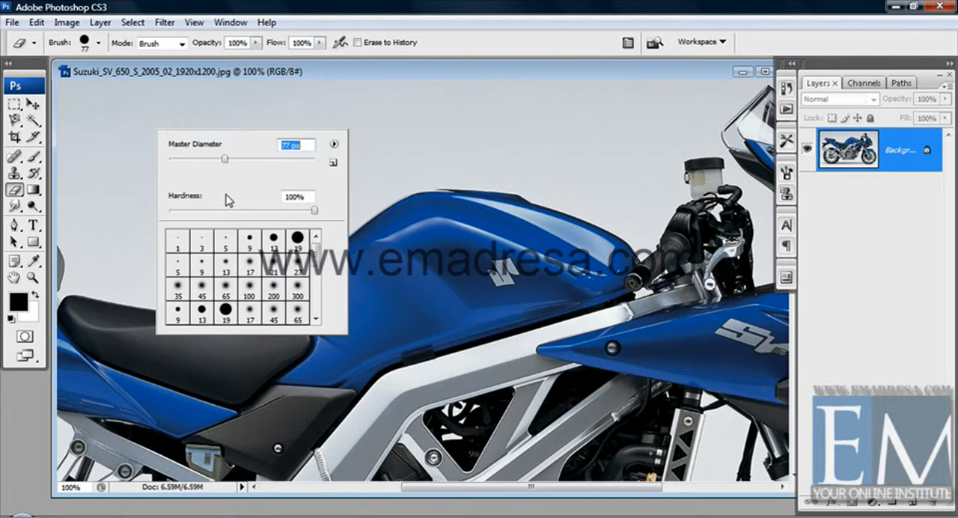
click(147, 76)
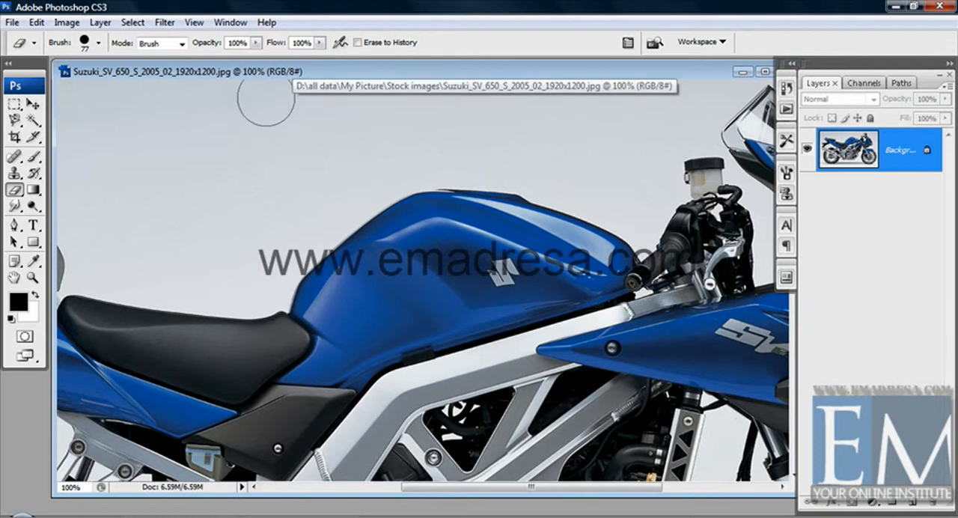
Try erasing a broad area over the grey backdrop and the fuel tank on the Background layer, and undo it
click(207, 172)
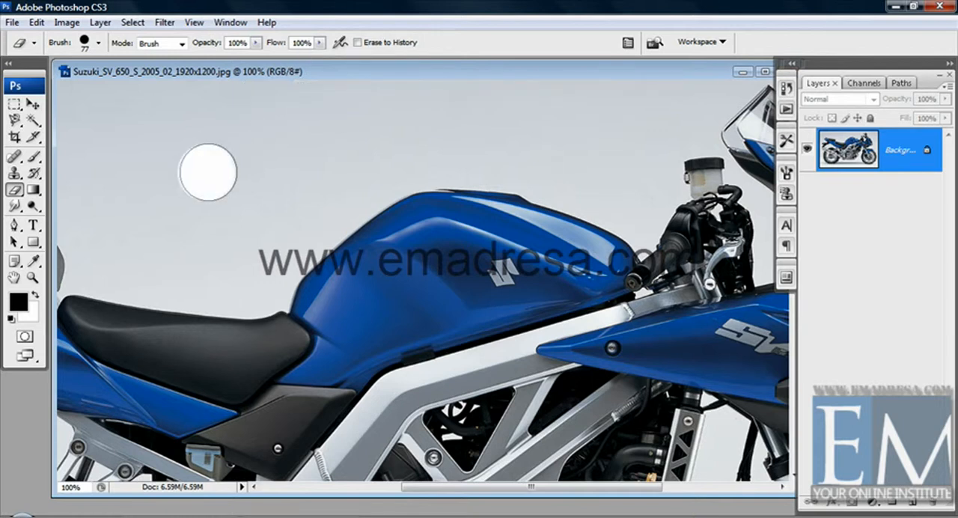
mouse_move(207, 172)
mouse_down()
mouse_move(346, 159)
mouse_move(129, 173)
mouse_move(329, 187)
mouse_move(419, 223)
mouse_move(458, 256)
mouse_move(398, 194)
mouse_move(373, 188)
mouse_move(428, 199)
mouse_move(467, 254)
mouse_move(472, 230)
mouse_move(371, 161)
mouse_move(405, 168)
mouse_move(508, 247)
mouse_move(497, 203)
mouse_move(483, 190)
mouse_move(509, 247)
mouse_move(433, 215)
mouse_move(355, 245)
mouse_move(402, 288)
mouse_move(452, 244)
mouse_move(419, 231)
mouse_move(380, 266)
mouse_move(470, 277)
mouse_move(460, 301)
mouse_move(398, 305)
mouse_move(303, 247)
mouse_move(297, 229)
mouse_move(343, 226)
mouse_up()
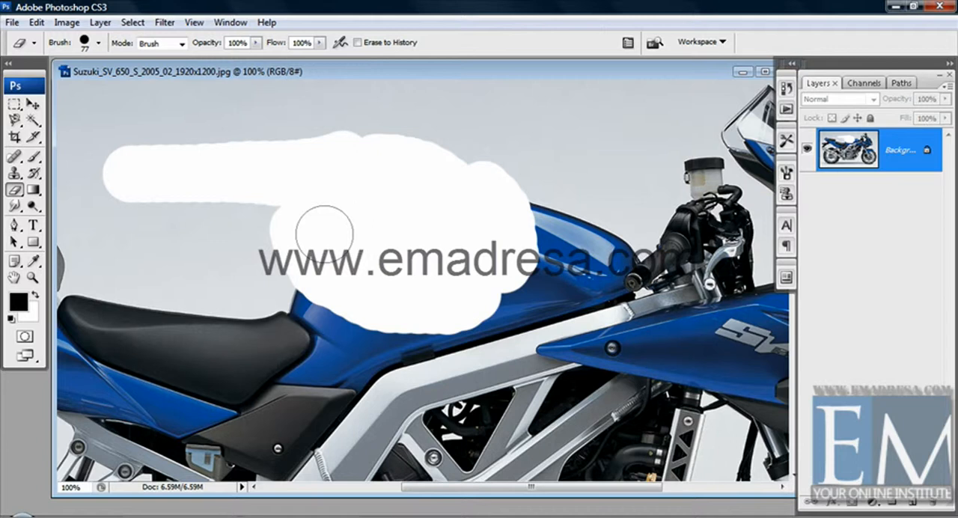
key(ctrl+z)
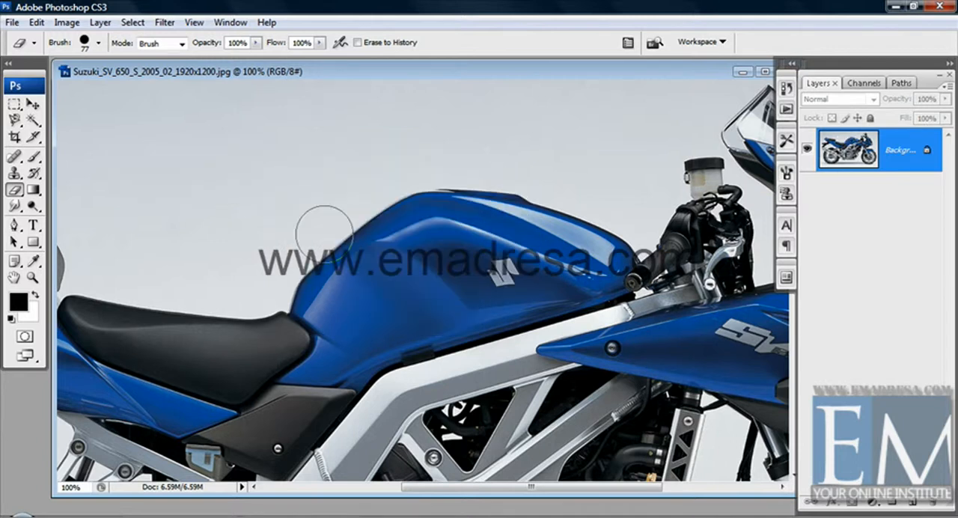
Set the background colour to dark red #931818 and try the eraser over the backdrop and fuel tank, undoing the stroke
click(31, 311)
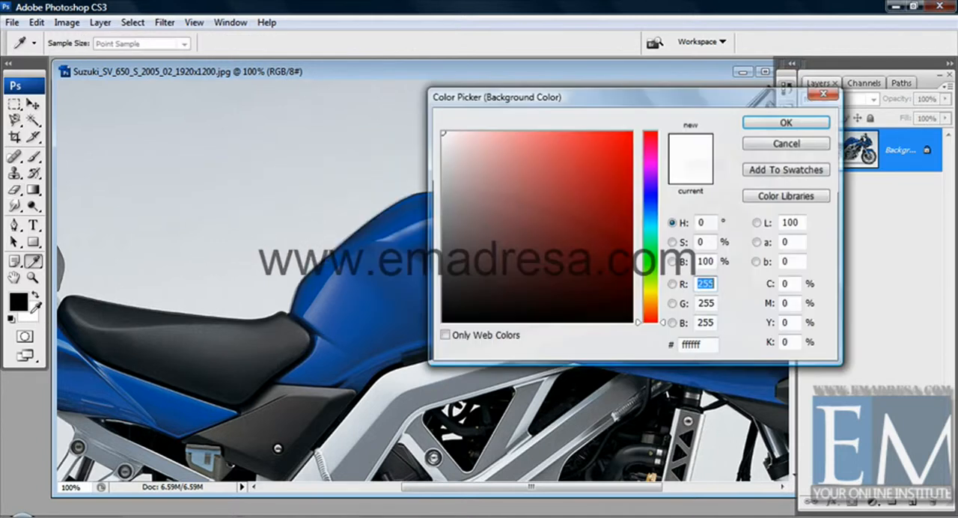
click(601, 213)
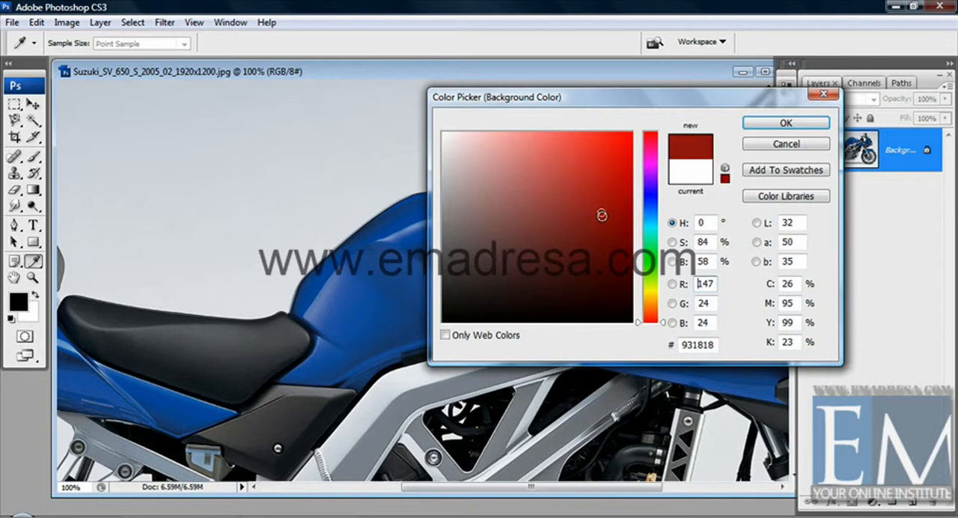
click(771, 124)
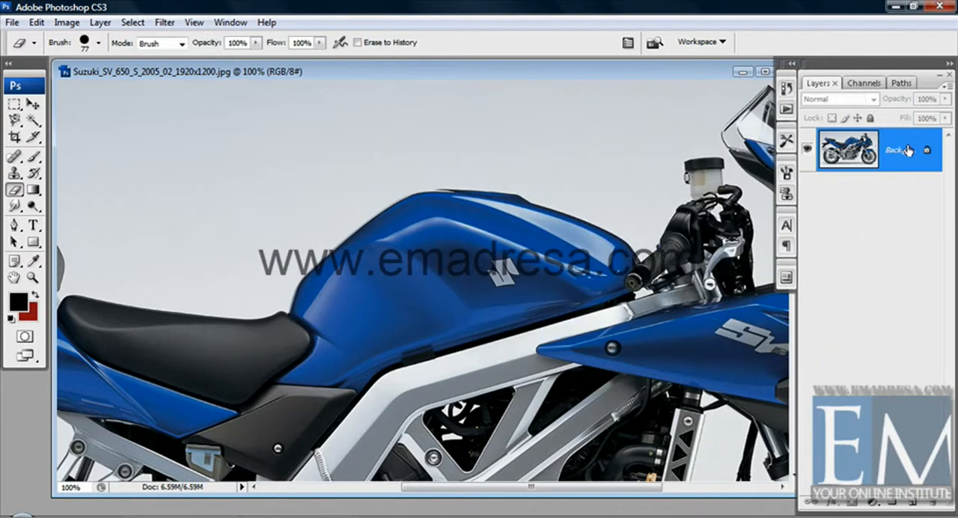
mouse_move(276, 171)
mouse_down()
mouse_move(412, 235)
mouse_move(420, 244)
mouse_move(294, 229)
mouse_move(354, 269)
mouse_move(264, 244)
mouse_move(380, 292)
mouse_move(230, 226)
mouse_move(231, 202)
mouse_move(285, 198)
mouse_move(223, 186)
mouse_move(197, 163)
mouse_move(274, 152)
mouse_move(324, 174)
mouse_move(256, 163)
mouse_move(284, 142)
mouse_move(366, 182)
mouse_move(415, 255)
mouse_move(402, 214)
mouse_move(354, 170)
mouse_move(393, 188)
mouse_move(419, 229)
mouse_move(391, 187)
mouse_move(437, 219)
mouse_move(411, 175)
mouse_move(381, 158)
mouse_move(413, 190)
mouse_up()
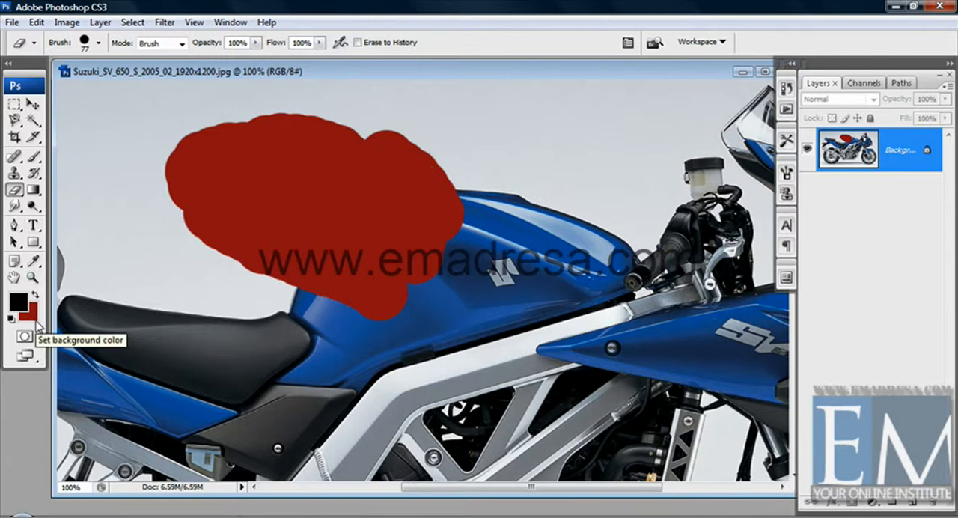
key(ctrl+z)
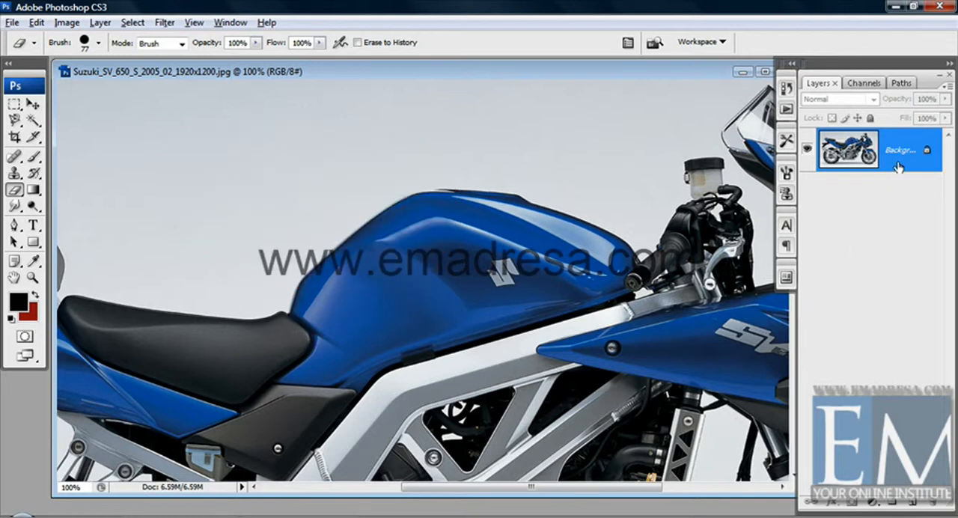
Convert the locked Background into the normal layer Layer 0 and erase a patch of grey backdrop above the seat
alt+double_click(909, 141)
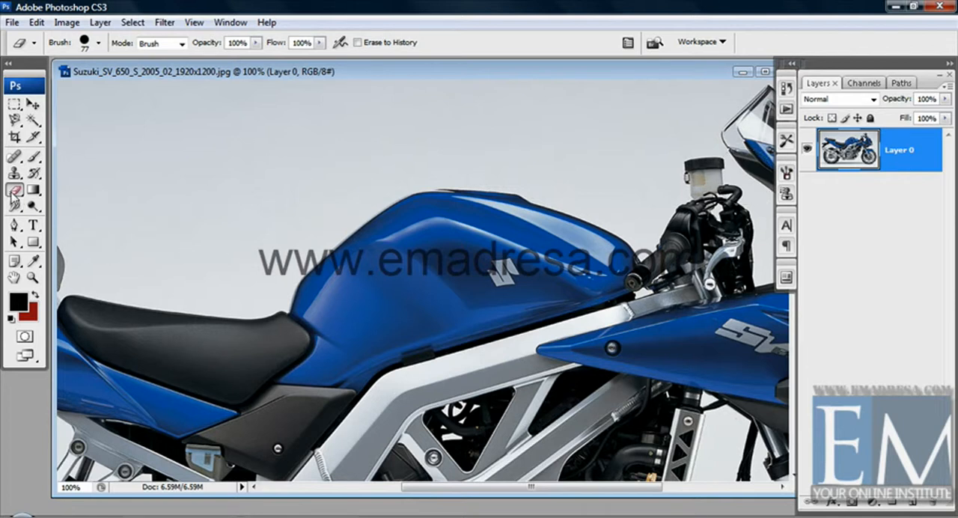
mouse_move(186, 202)
mouse_down()
mouse_move(266, 246)
mouse_move(275, 226)
mouse_move(169, 149)
mouse_move(217, 163)
mouse_move(247, 193)
mouse_move(279, 203)
mouse_move(278, 191)
mouse_move(200, 126)
mouse_move(242, 140)
mouse_move(275, 171)
mouse_move(142, 123)
mouse_move(134, 170)
mouse_move(159, 197)
mouse_up()
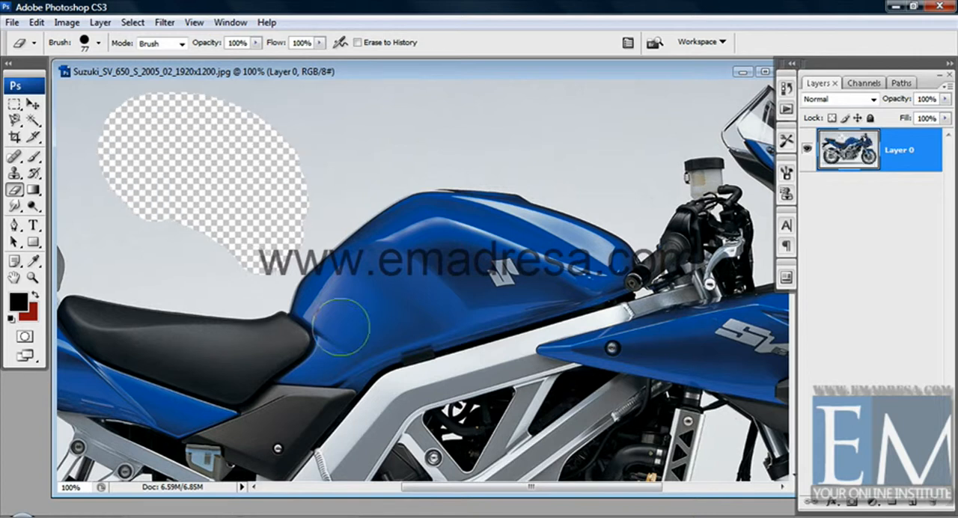
Add a new layer beneath Layer 0 and fill it with the black foreground colour
click(914, 504)
drag(925, 174, 927, 222)
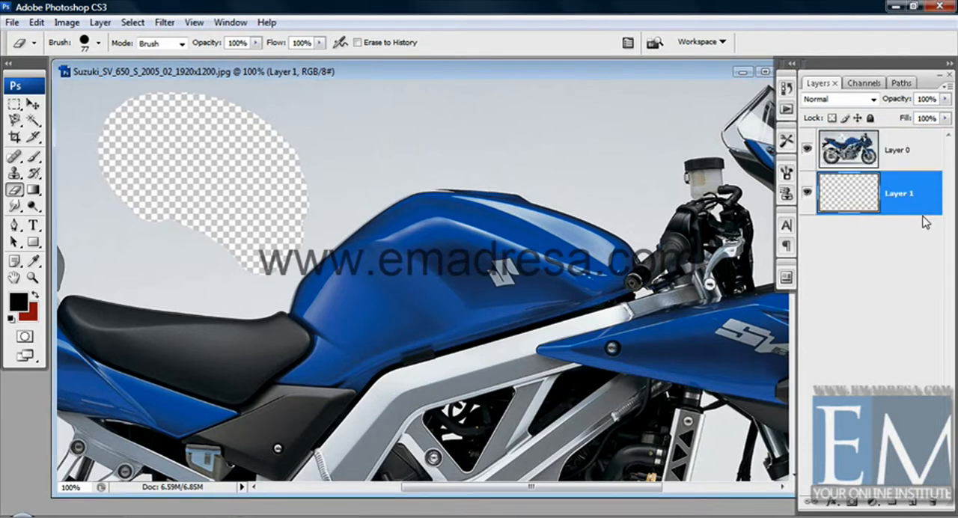
key(alt+BackSpace)
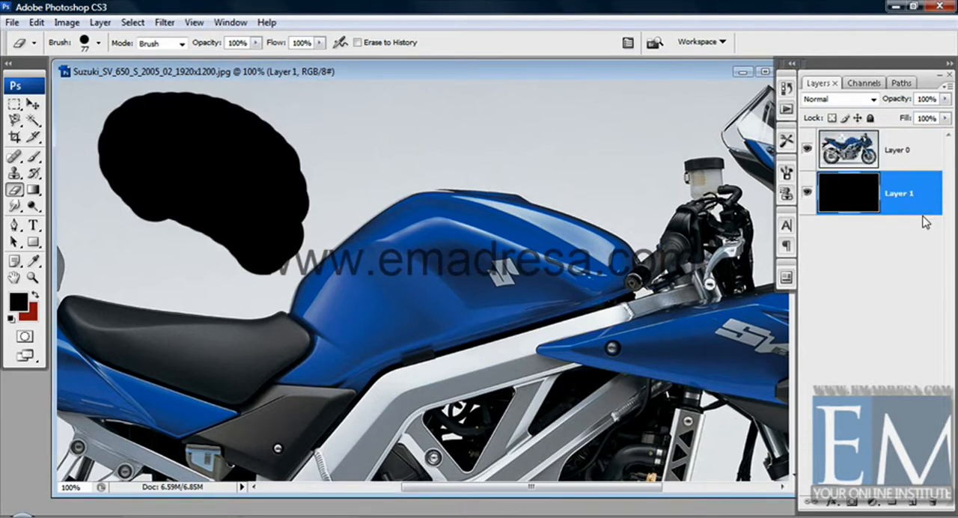
Draw a diagonal black-to-red linear gradient on Layer 1 and delete that layer
click(34, 191)
drag(172, 319, 449, 84)
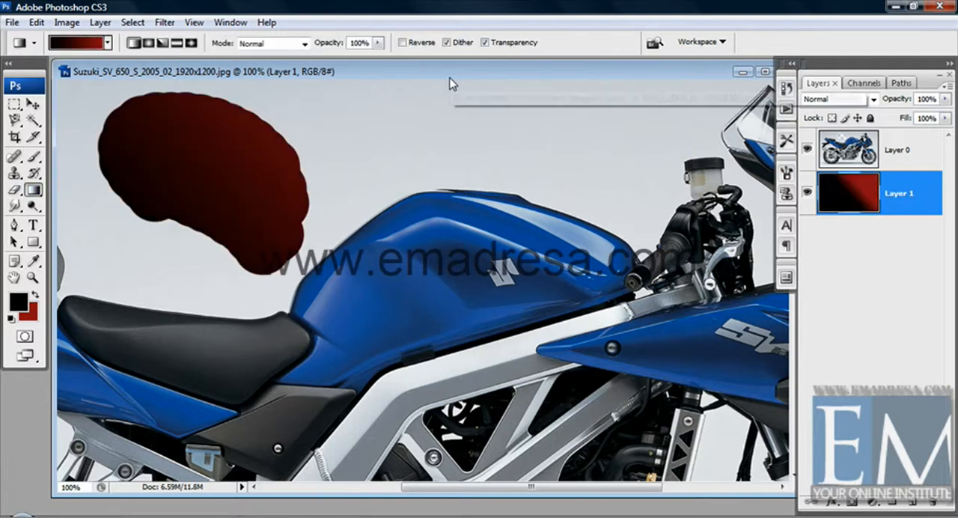
click(31, 103)
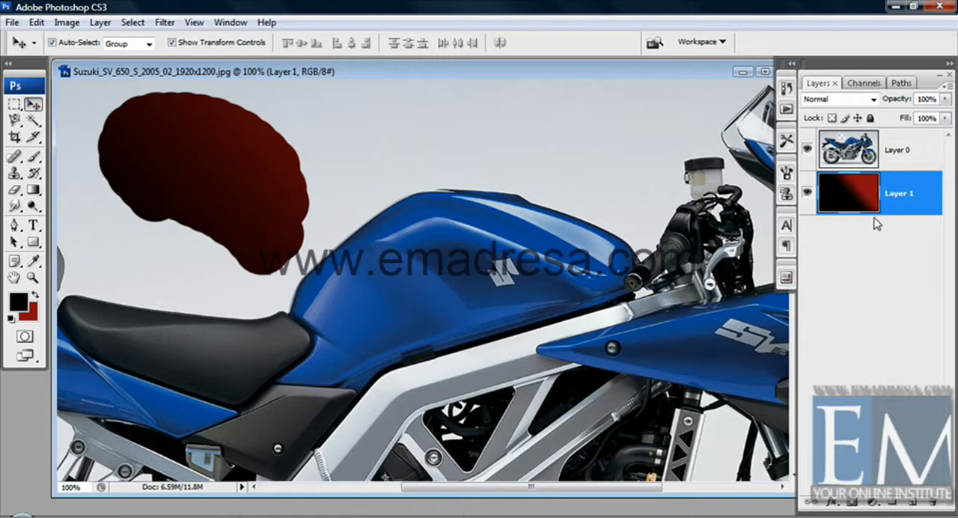
drag(868, 201, 935, 500)
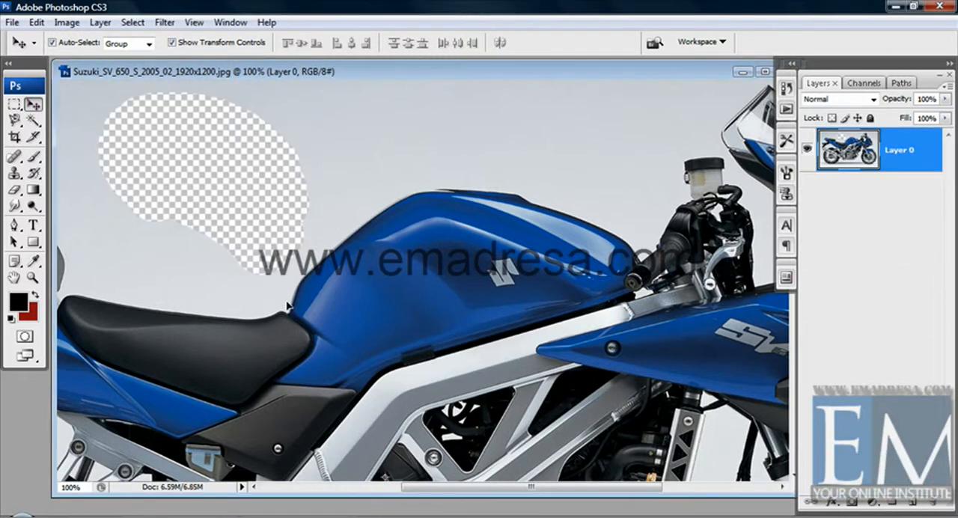
Erase the grey backdrop on Layer 0 above the fuel tank and along the image's upper edge past the mirror with the Eraser Tool
click(13, 189)
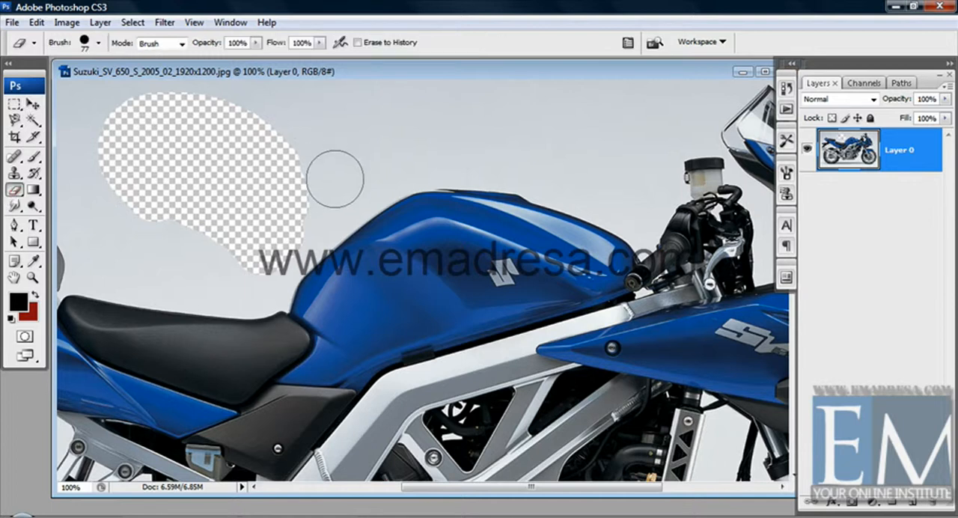
mouse_move(337, 178)
mouse_down()
mouse_move(250, 116)
mouse_move(279, 115)
mouse_move(351, 159)
mouse_move(299, 109)
mouse_move(207, 101)
mouse_move(170, 111)
mouse_up()
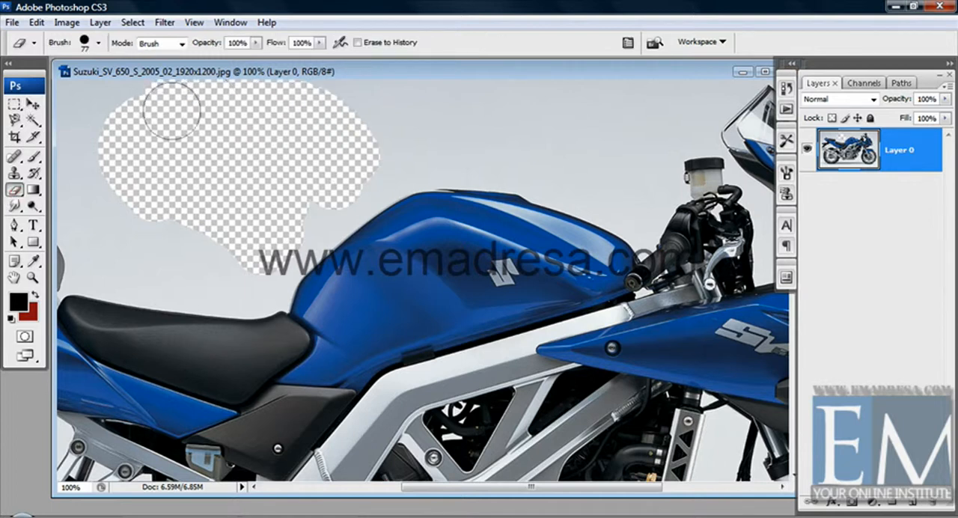
key(space)
drag(399, 172, 378, 307)
mouse_move(355, 199)
mouse_down()
mouse_move(237, 105)
mouse_move(200, 102)
mouse_move(360, 133)
mouse_move(278, 100)
mouse_move(432, 98)
mouse_move(421, 98)
mouse_move(477, 83)
mouse_up()
key(space)
drag(492, 153, 399, 153)
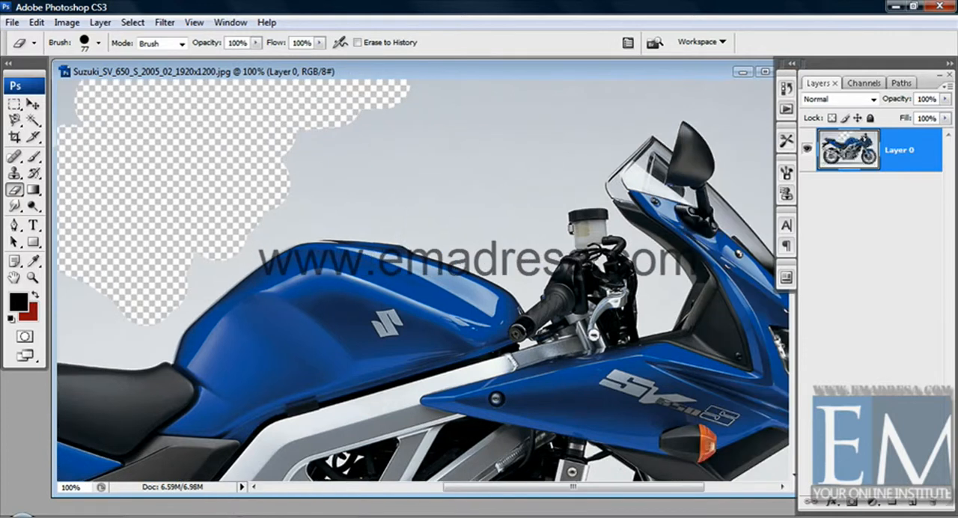
mouse_move(305, 154)
mouse_down()
mouse_move(296, 154)
mouse_move(478, 117)
mouse_move(488, 95)
mouse_move(521, 88)
mouse_up()
key(space)
drag(463, 137, 285, 136)
mouse_move(342, 128)
mouse_down()
mouse_move(423, 94)
mouse_move(675, 99)
mouse_up()
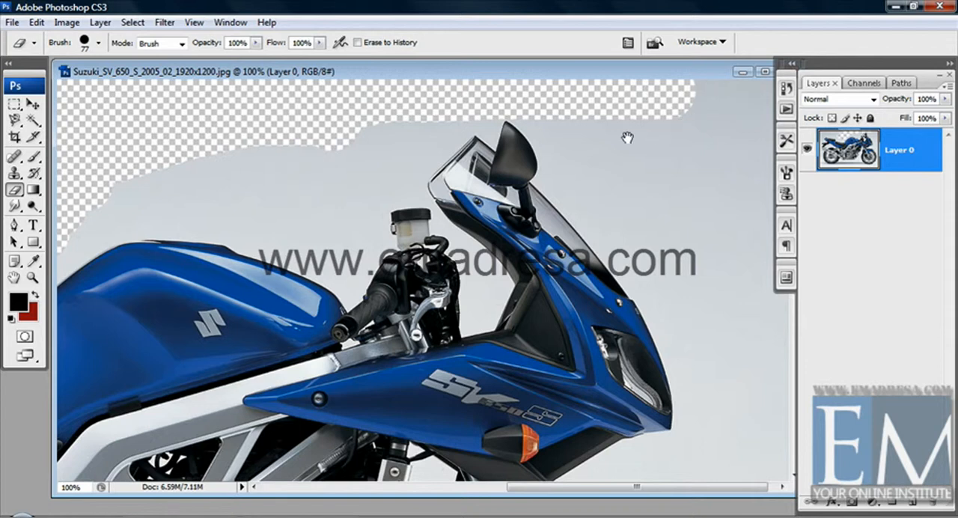
Erase the grey backdrop in front of the motorcycle, working closer to the headlight fairing and windscreen
mouse_move(627, 138)
mouse_down()
mouse_move(606, 138)
mouse_move(747, 95)
mouse_move(761, 289)
mouse_move(759, 445)
mouse_move(748, 453)
mouse_move(706, 296)
mouse_move(712, 122)
mouse_up()
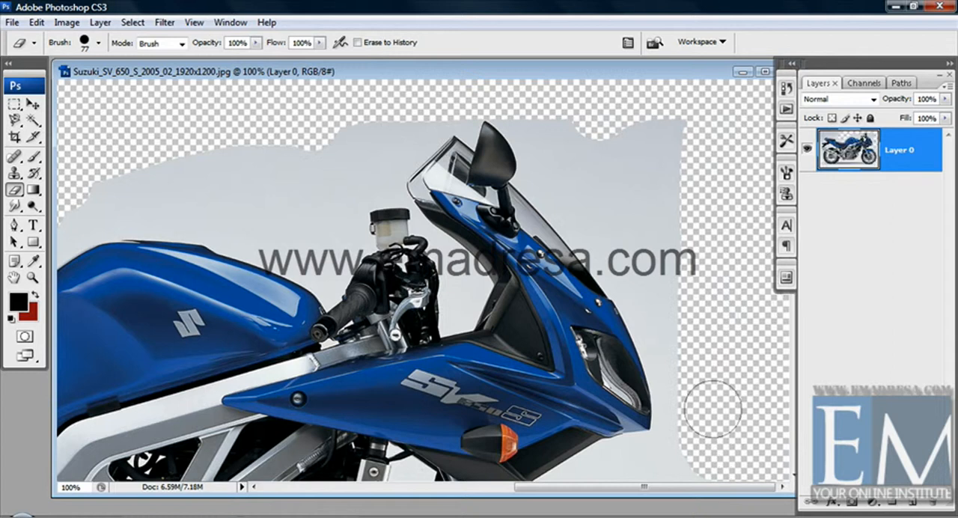
mouse_move(713, 410)
mouse_down()
mouse_move(686, 366)
mouse_move(672, 132)
mouse_up()
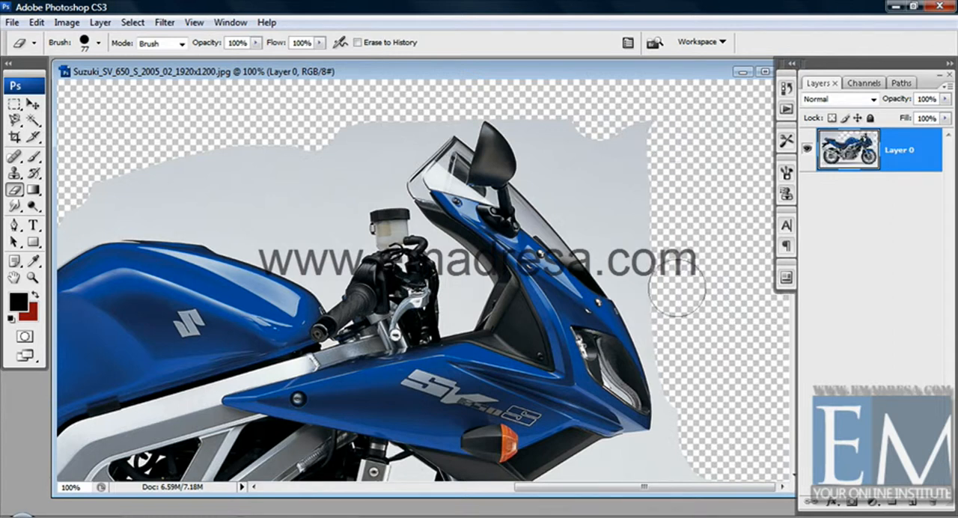
mouse_move(677, 288)
mouse_down()
mouse_move(681, 316)
mouse_move(569, 128)
mouse_move(544, 106)
mouse_move(629, 210)
mouse_up()
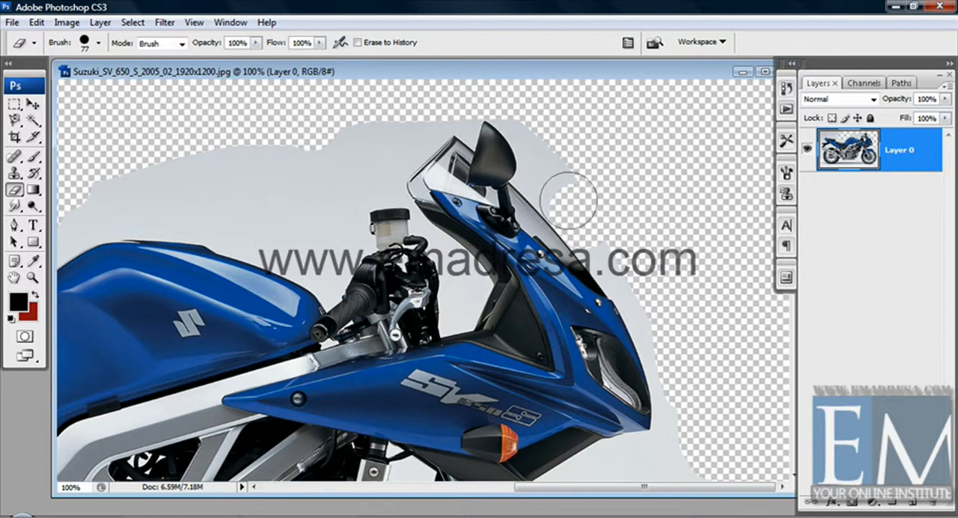
drag(569, 200, 603, 234)
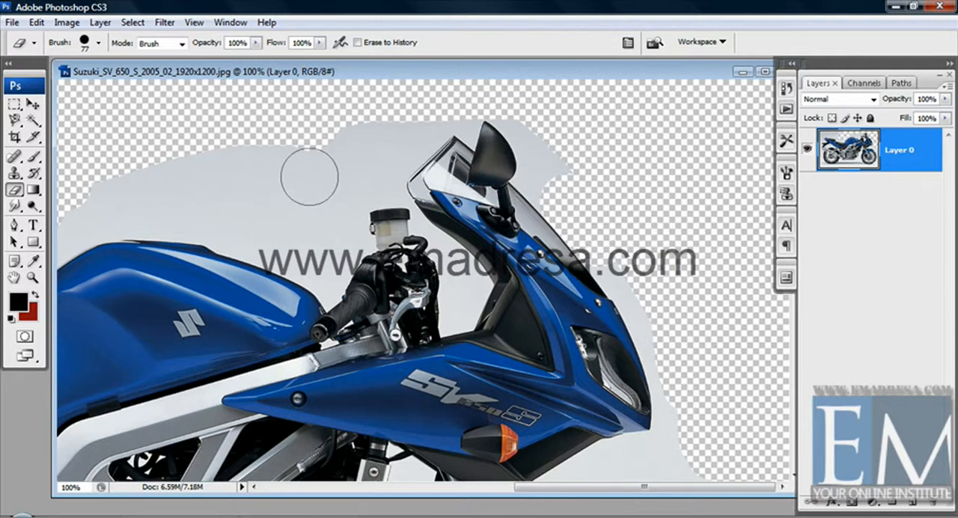
Erase a small patch of grey backdrop above the fuel tank using the Background Eraser Tool with a 24 px brush
click(14, 191)
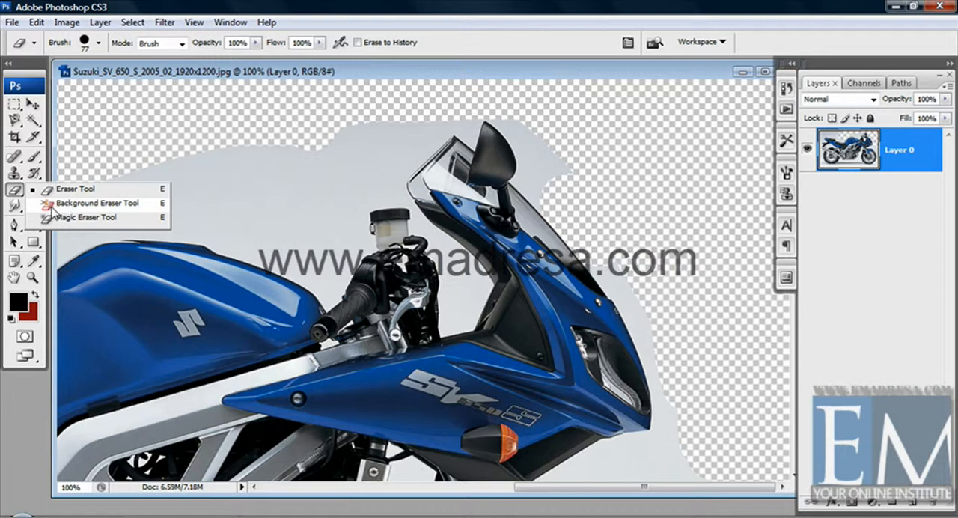
click(79, 204)
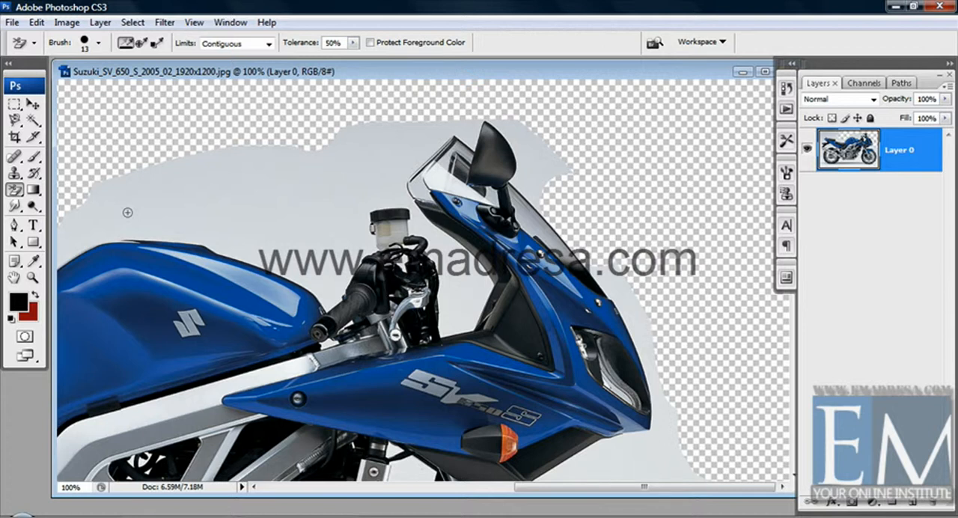
right_click(128, 213)
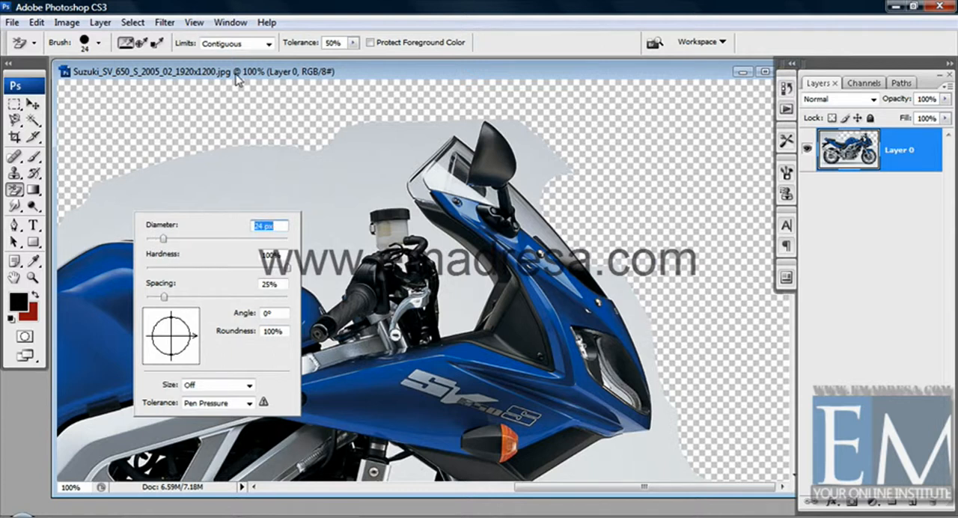
key(Return)
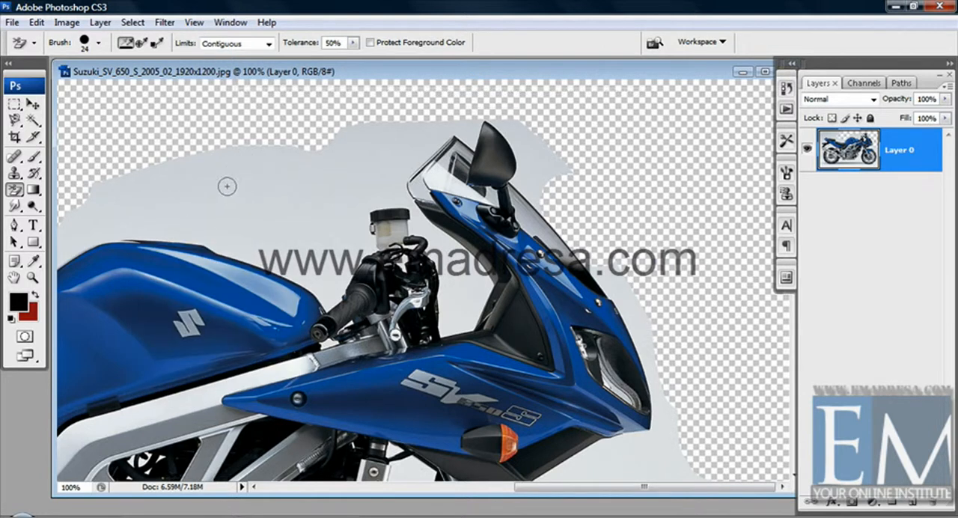
drag(198, 198, 175, 186)
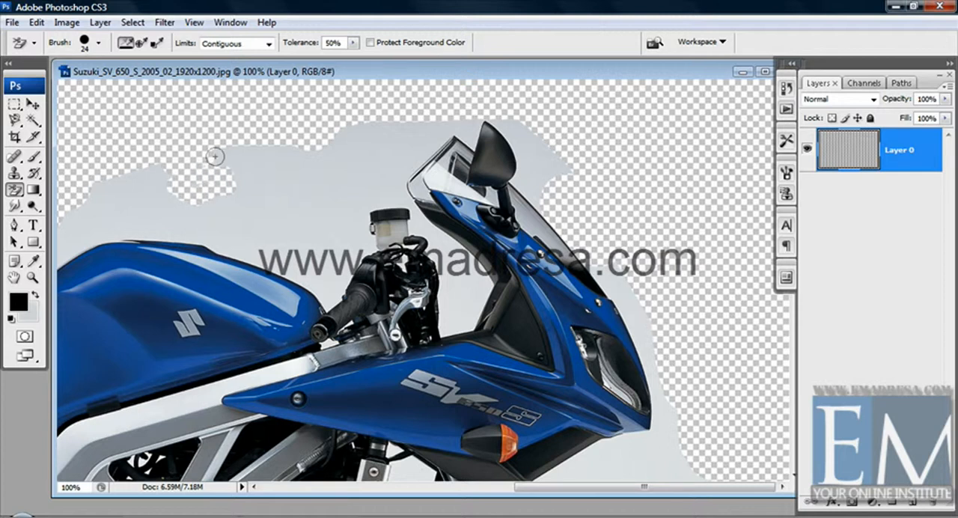
Set the Background Eraser's diameter to 77 px and erase a spot of backdrop along the rear seat's upper edge
right_click(196, 182)
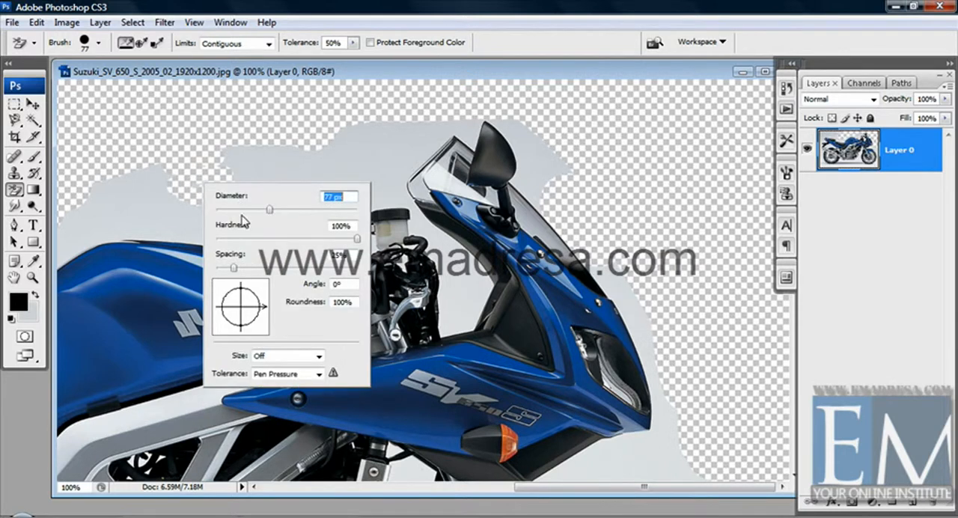
key(Return)
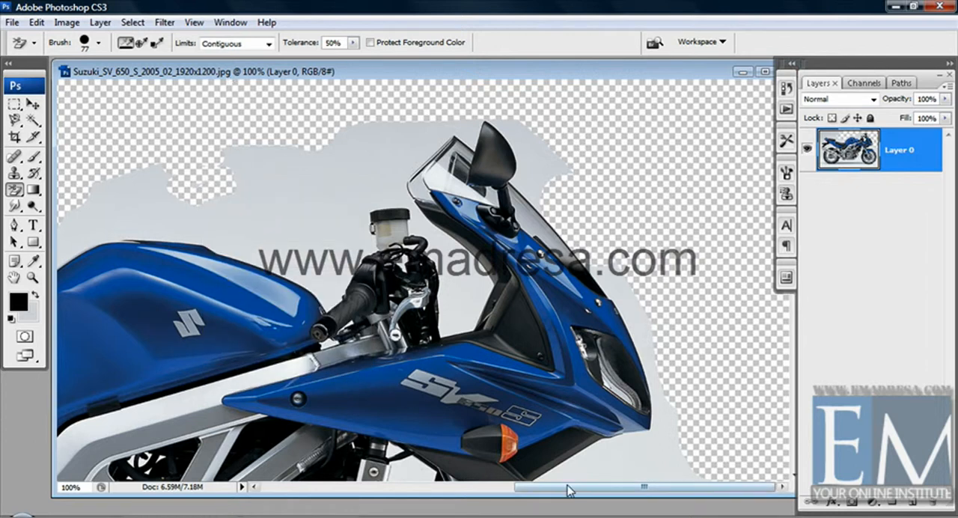
drag(576, 487, 420, 491)
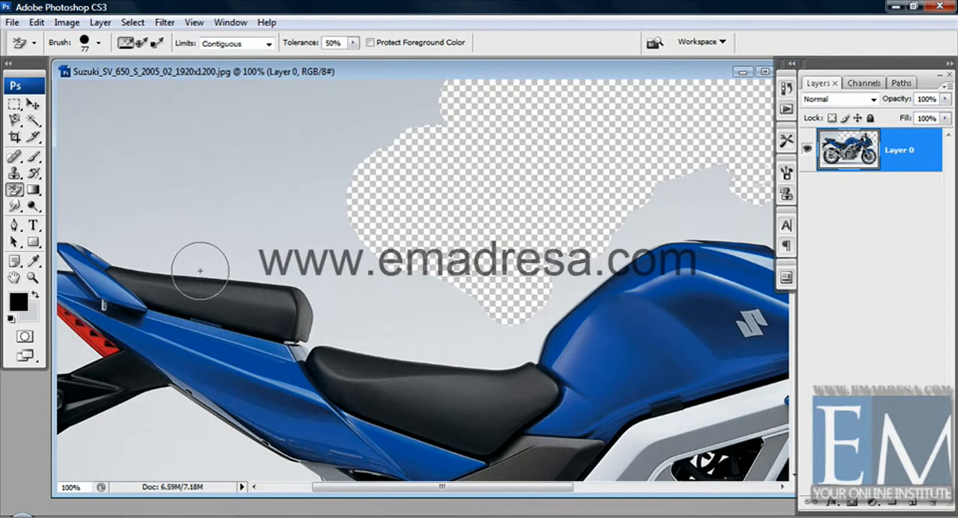
click(199, 270)
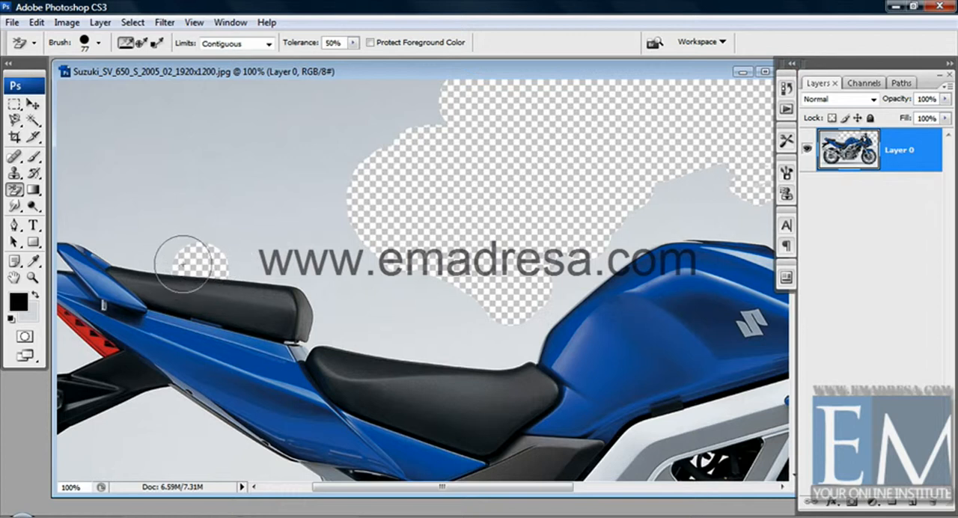
Undo the last erased spot and try the Background Eraser centred on the black rear seat
key(ctrl+z)
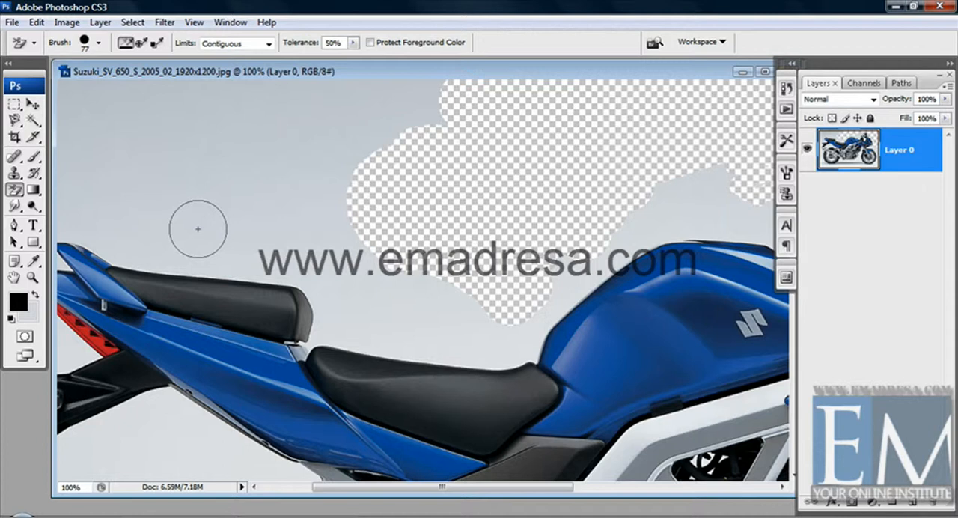
click(196, 282)
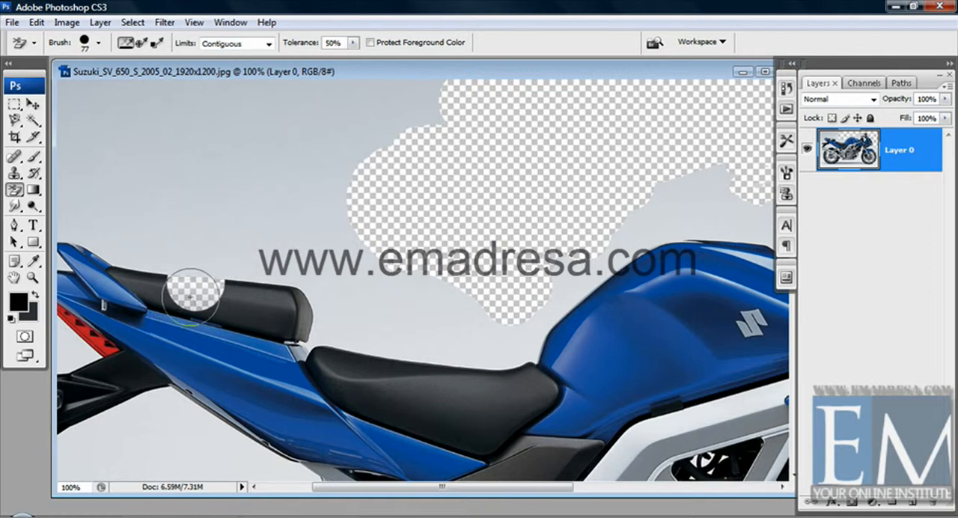
key(ctrl+z)
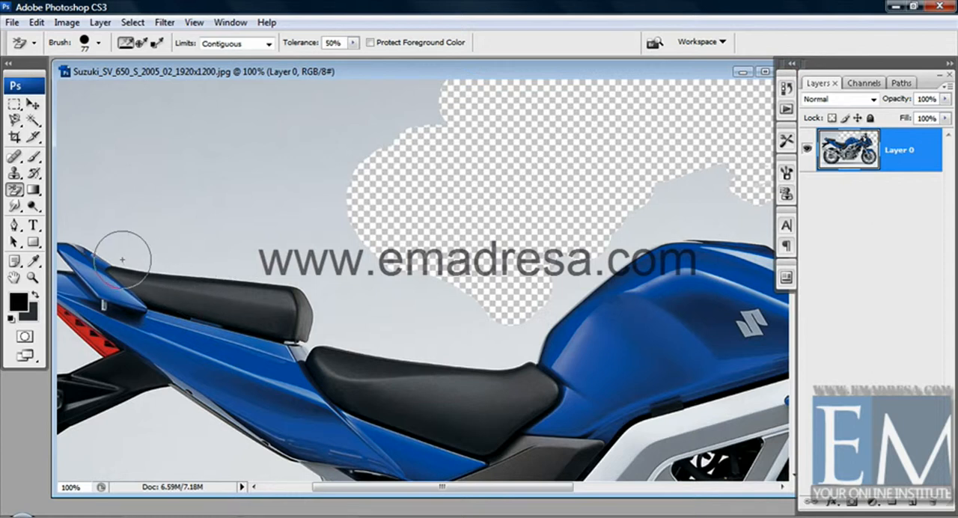
Erase a strip of grey backdrop along the rear seat's upper edge with the 77 px Background Eraser
mouse_move(122, 259)
mouse_down()
mouse_move(300, 276)
mouse_move(332, 268)
mouse_up()
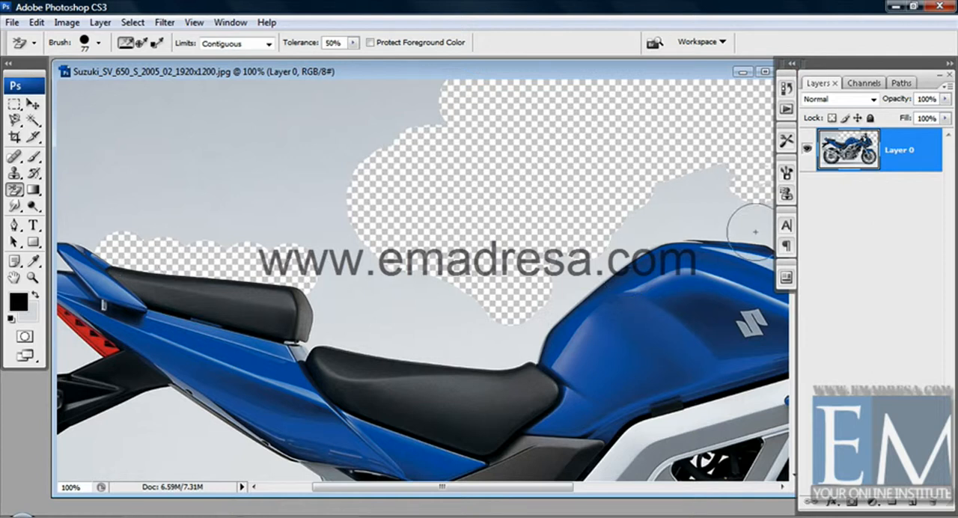
Add a new layer beneath Layer 0 and fill it with the black foreground color
click(912, 505)
drag(909, 153, 909, 217)
key(alt+BackSpace)
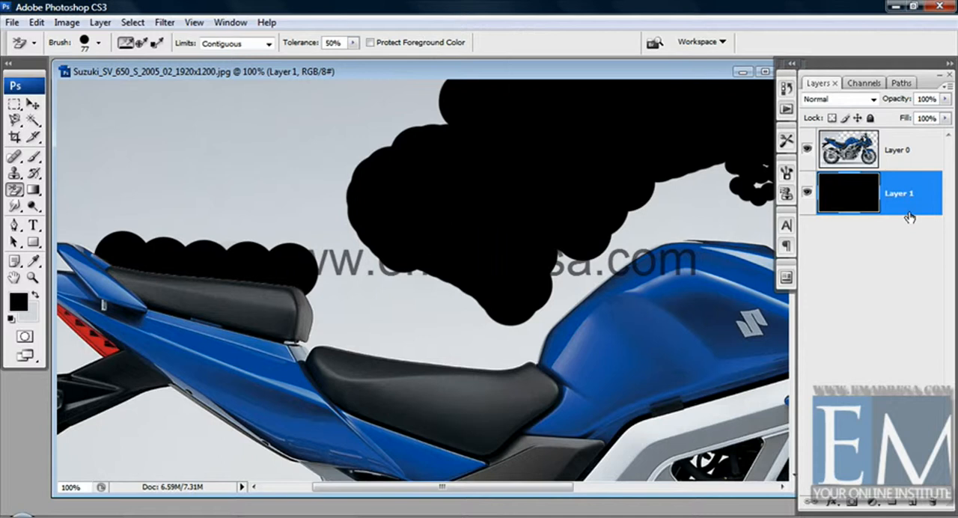
Set the Background Eraser's diameter to 117 px and erase the backdrop on Layer 0 along the front seat's upper edge
right_click(471, 253)
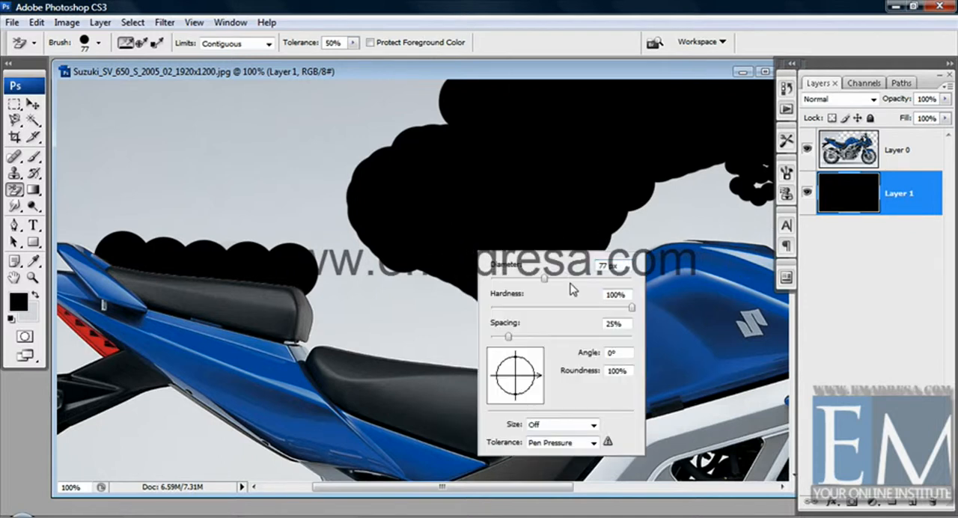
click(410, 73)
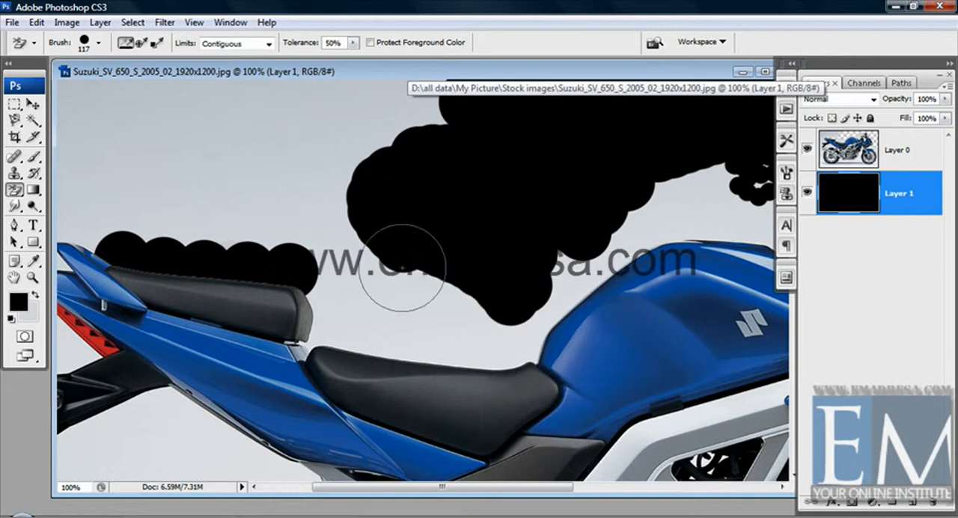
click(394, 347)
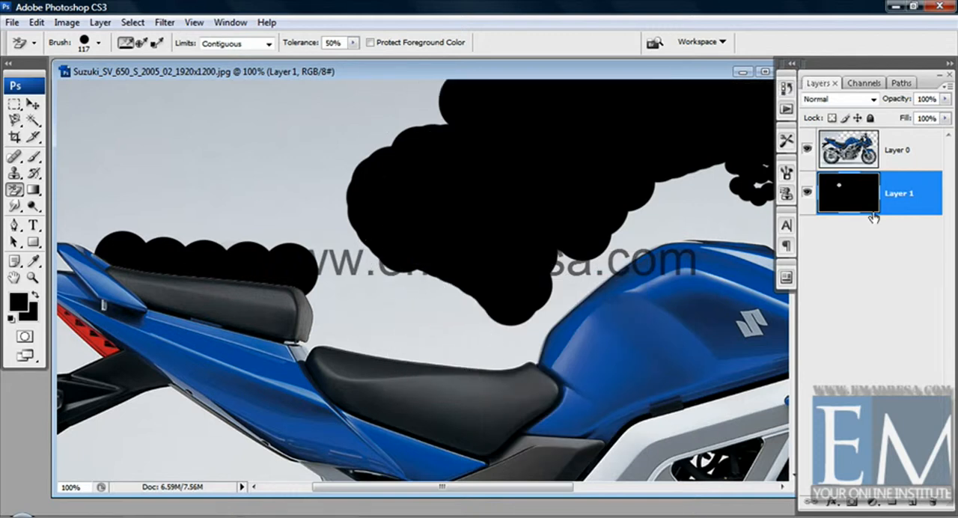
click(918, 150)
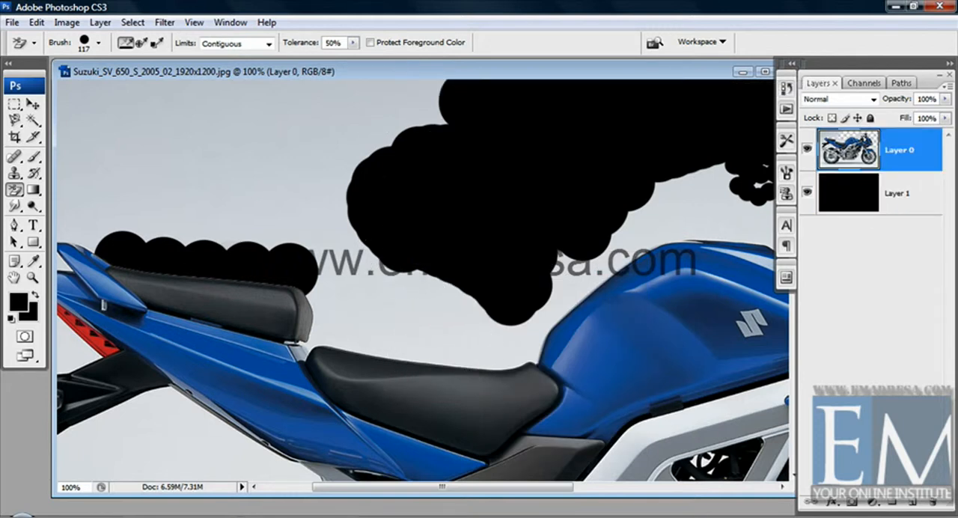
click(487, 363)
click(415, 344)
click(342, 339)
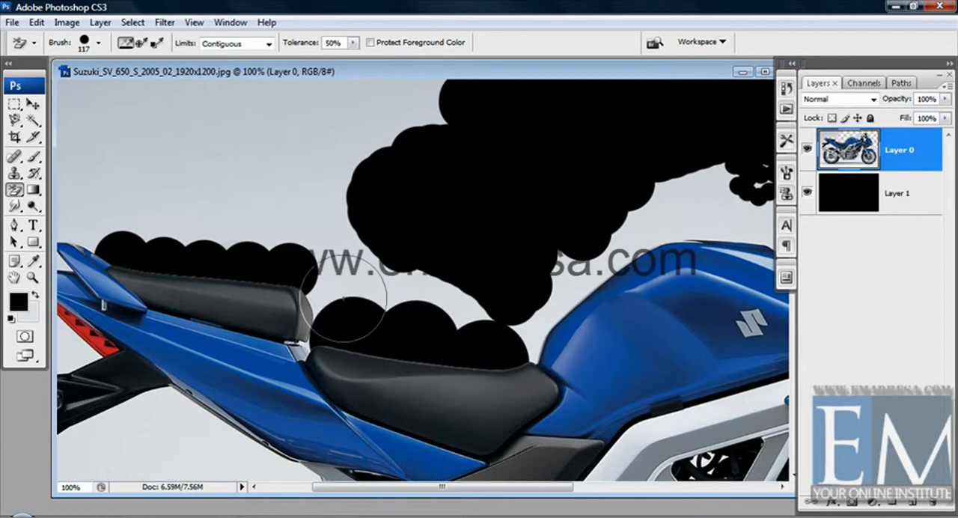
Erase the remaining backdrop between the rear seat and fuel tank, continuing along the tank's upper edge
click(328, 290)
click(384, 272)
click(467, 310)
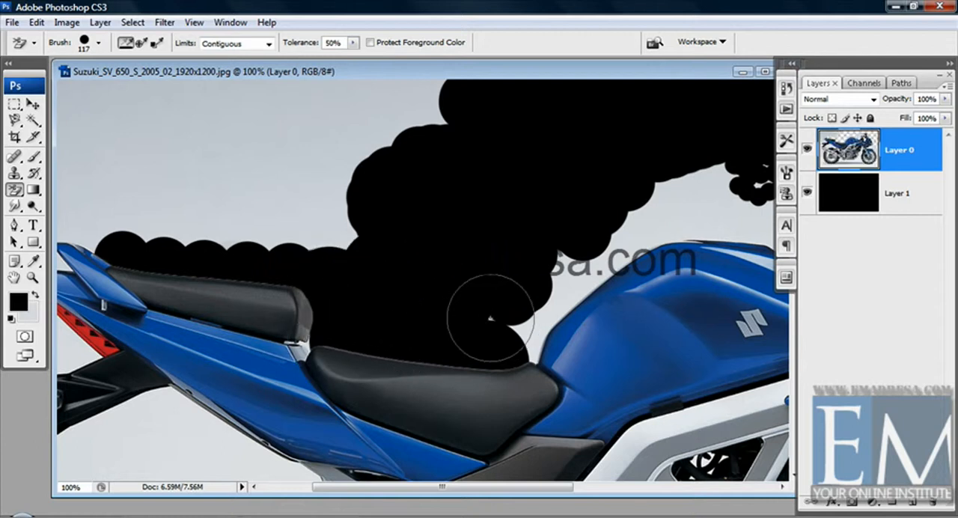
click(533, 310)
click(580, 282)
click(634, 244)
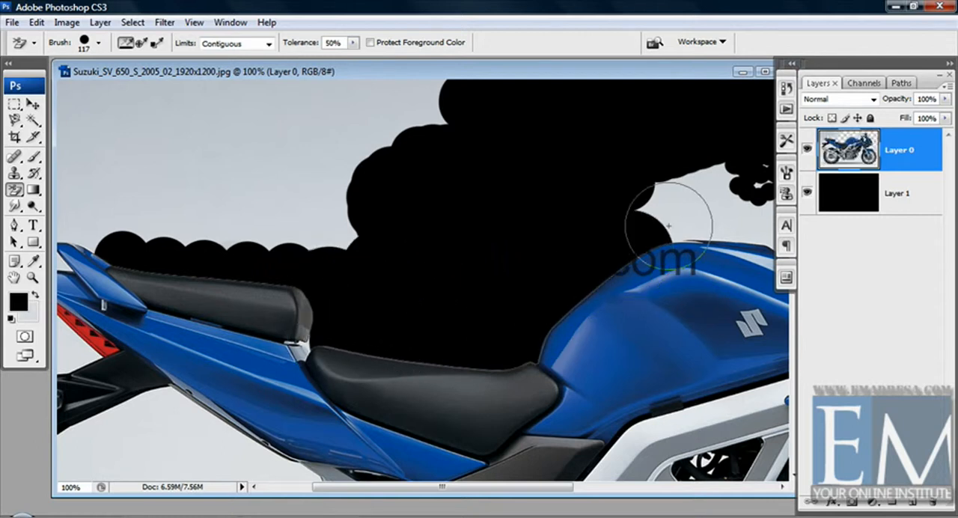
click(683, 213)
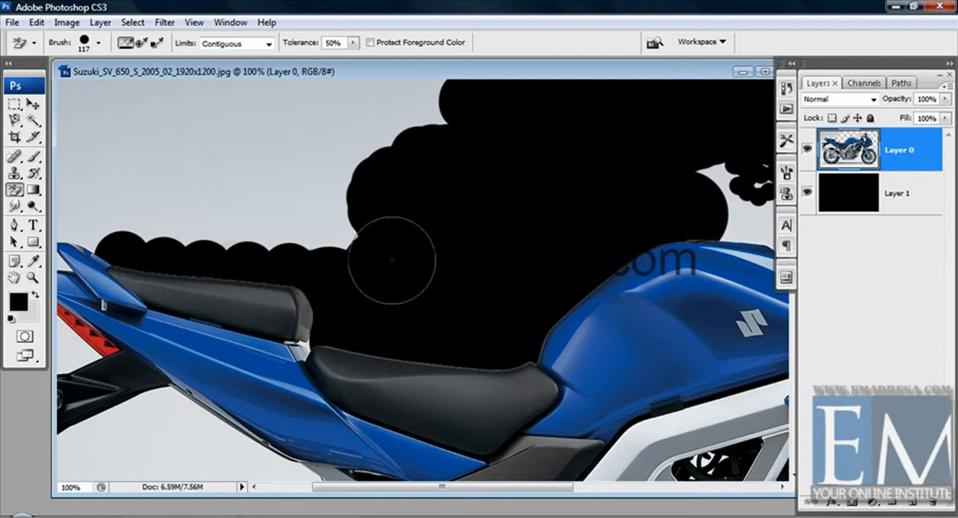
Erase backdrop patches above the rear seat and around the rear turn signal and number-plate bracket
click(319, 217)
click(165, 228)
drag(252, 223, 395, 197)
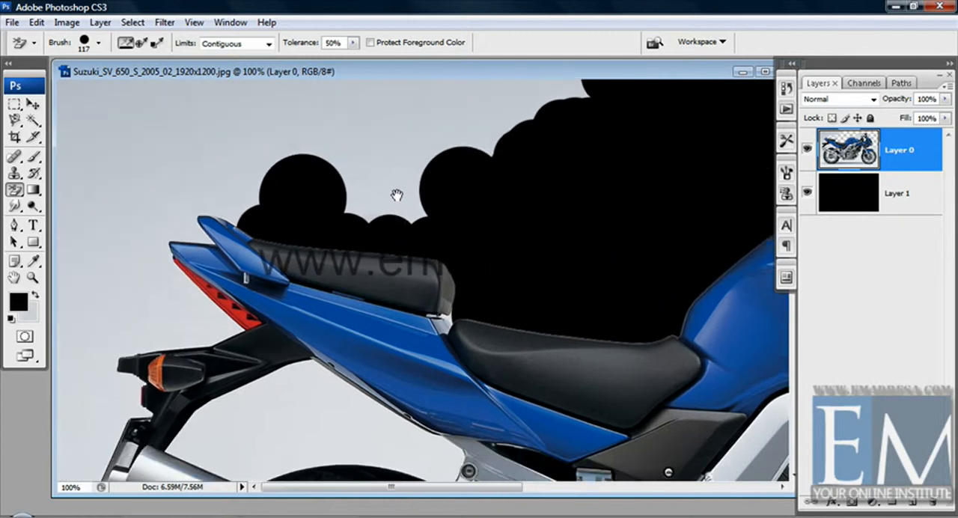
click(185, 320)
click(129, 337)
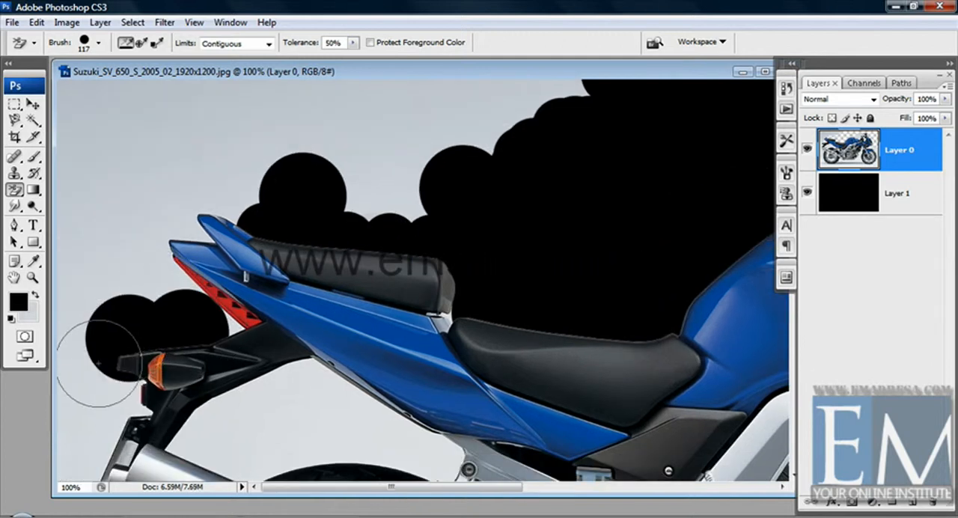
click(112, 397)
drag(171, 371, 173, 228)
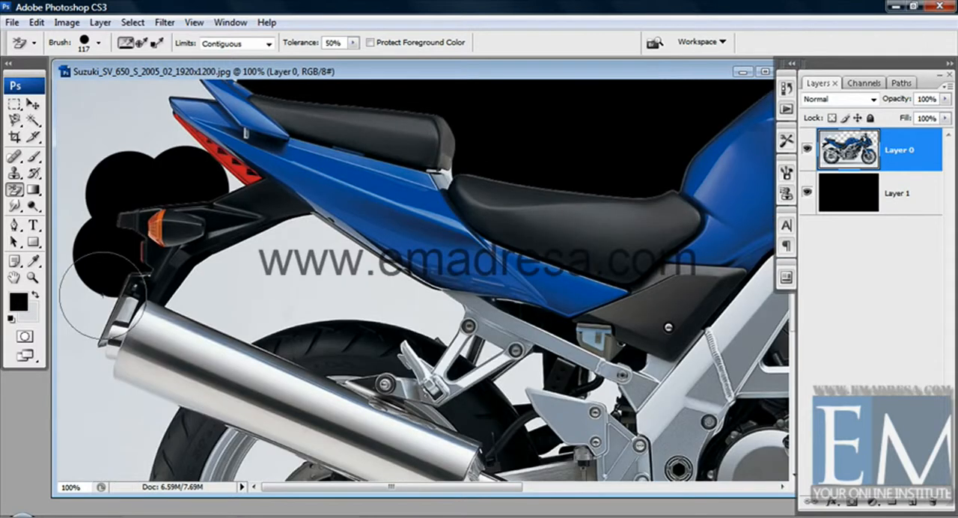
click(91, 321)
Try to erase the backdrop beside the lower rear end of the silver muffler
click(103, 375)
drag(154, 405, 154, 380)
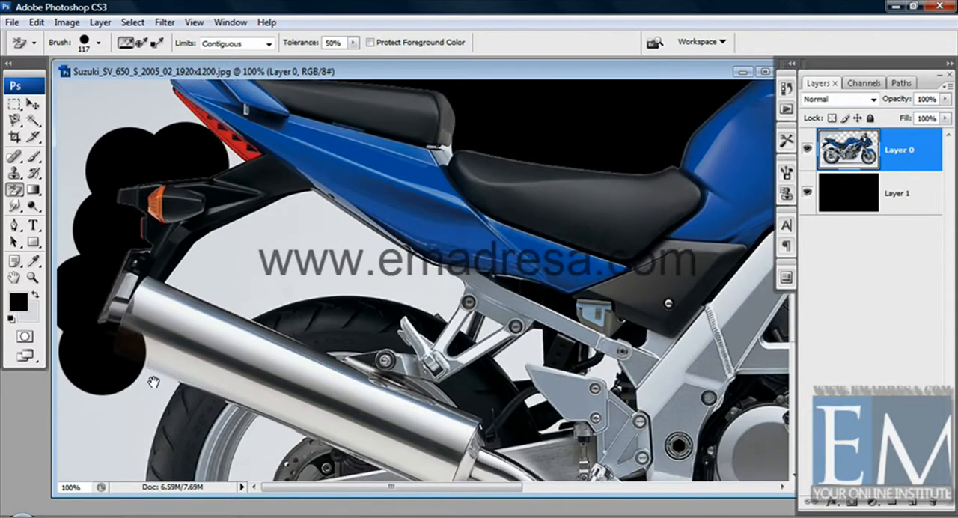
key(ctrl+z)
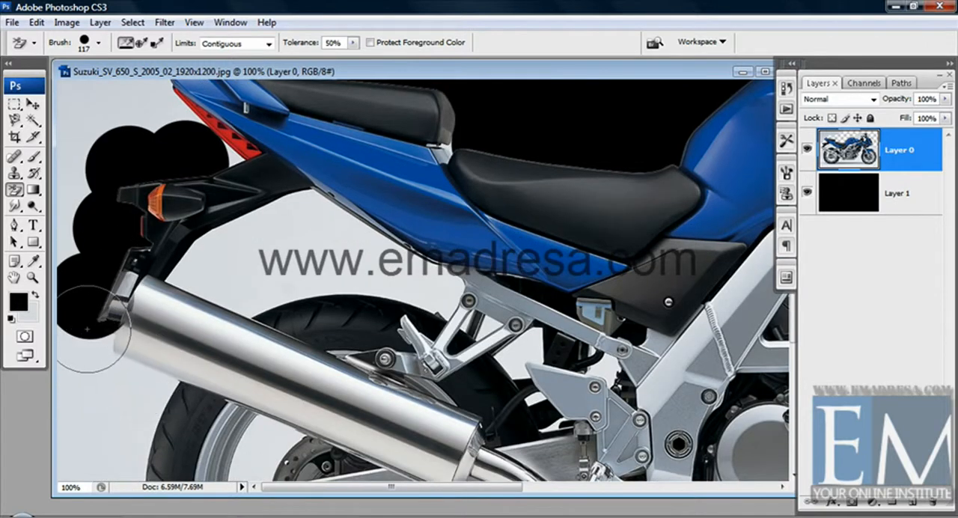
Erase the backdrop along the outer rear edge of the rear tyre, from below the muffler down towards the ground
drag(103, 345, 105, 292)
click(134, 357)
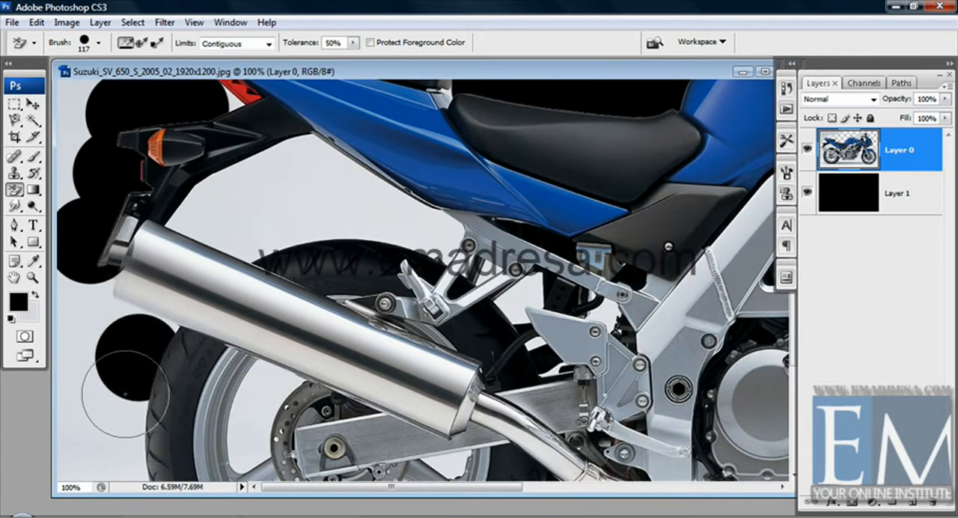
click(120, 408)
drag(133, 404, 133, 313)
click(130, 374)
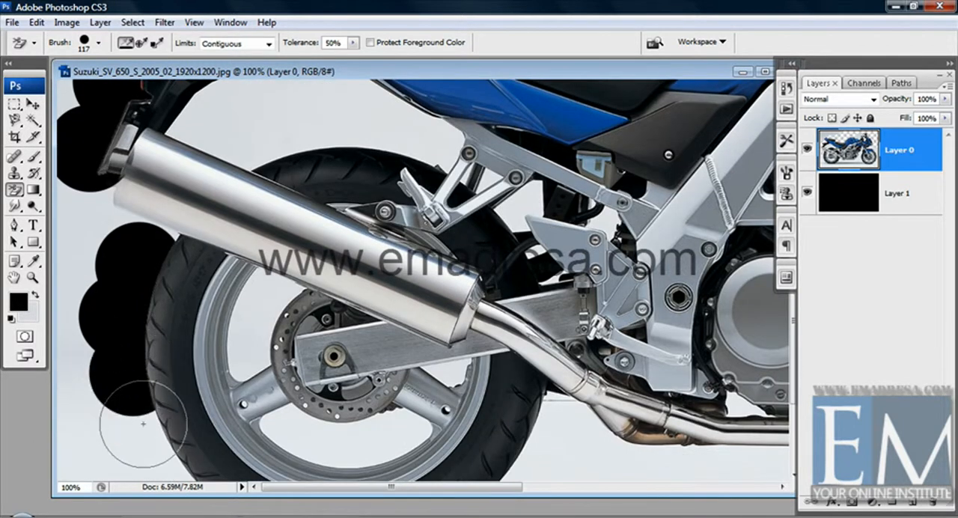
drag(145, 454, 141, 323)
click(139, 305)
click(178, 365)
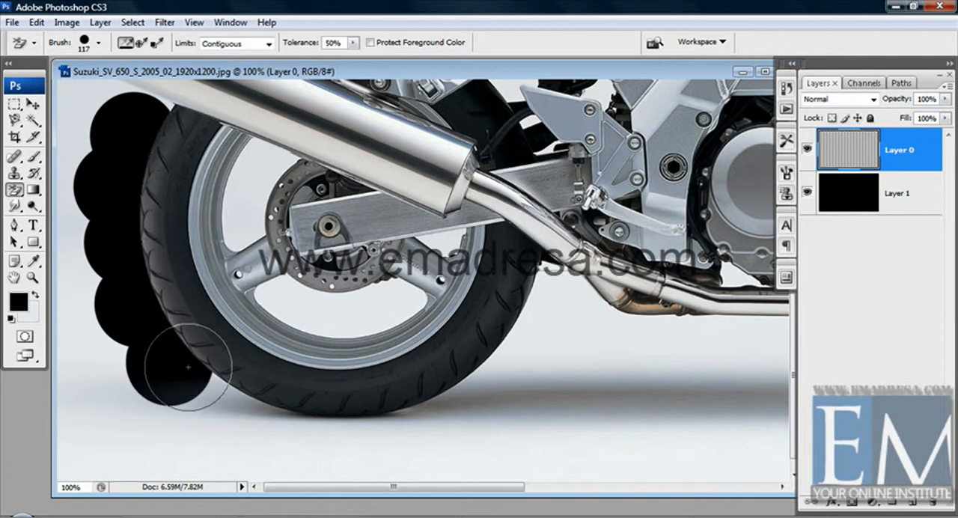
Erase the backdrop and ground shadow beneath the rear tyre and up its front side to the exhaust pipe
click(221, 403)
click(278, 420)
click(310, 430)
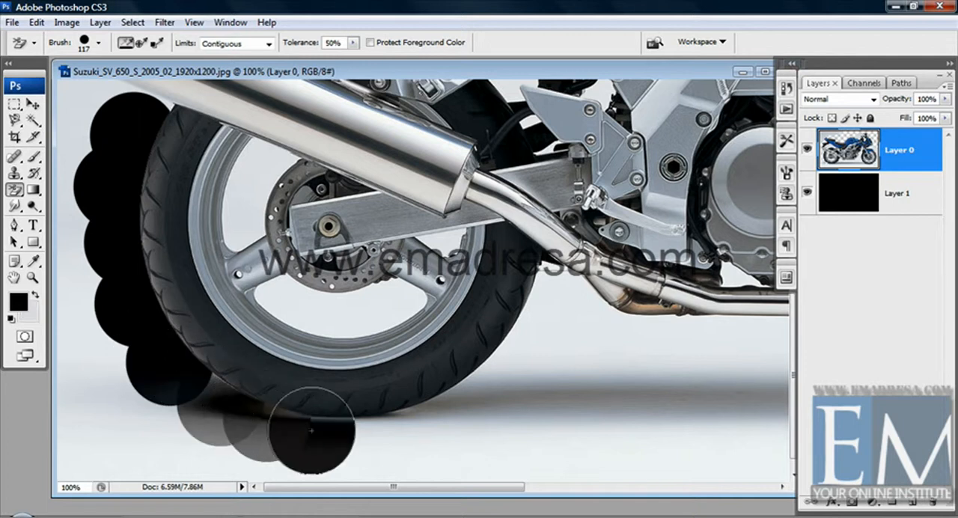
click(363, 430)
click(416, 420)
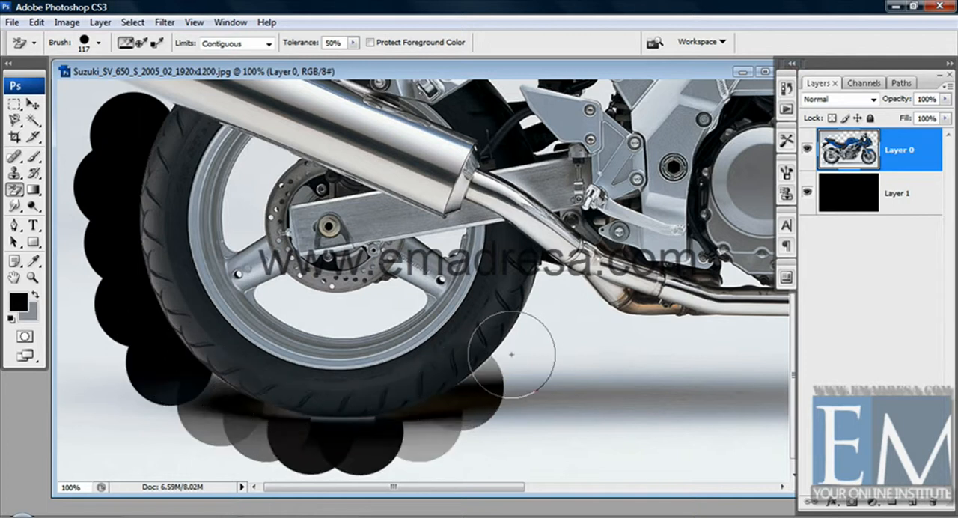
click(486, 384)
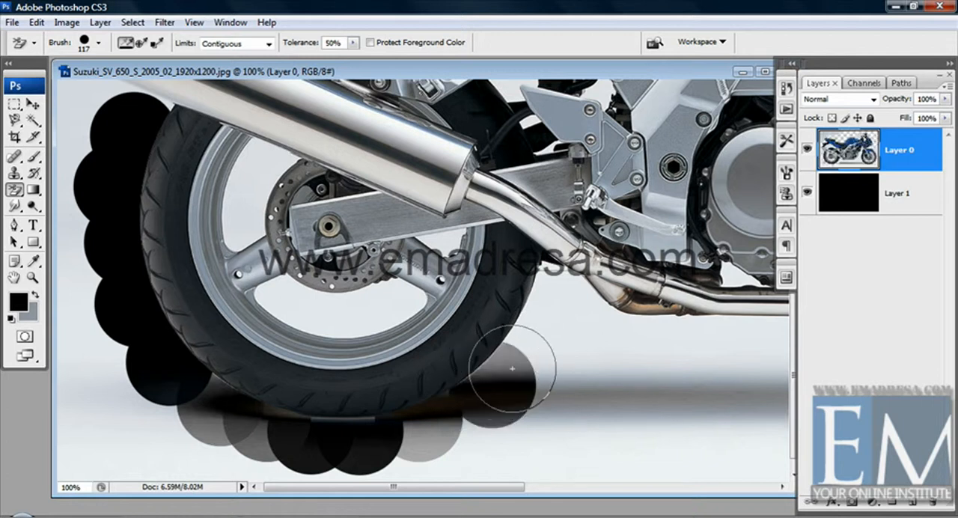
click(515, 362)
click(555, 303)
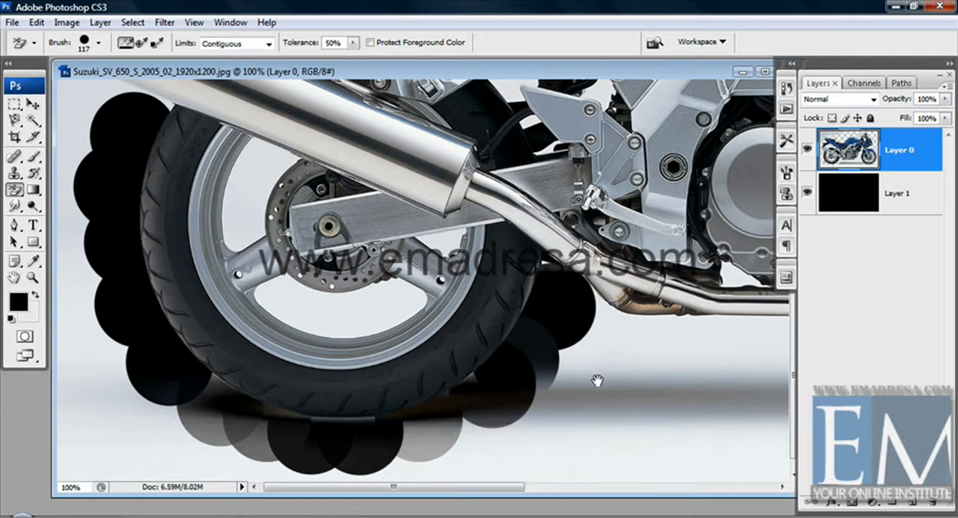
Erase the backdrop along the underside of the exhaust pipe beneath the engine, up to its front bend
drag(614, 323, 502, 348)
click(507, 348)
drag(594, 351, 523, 370)
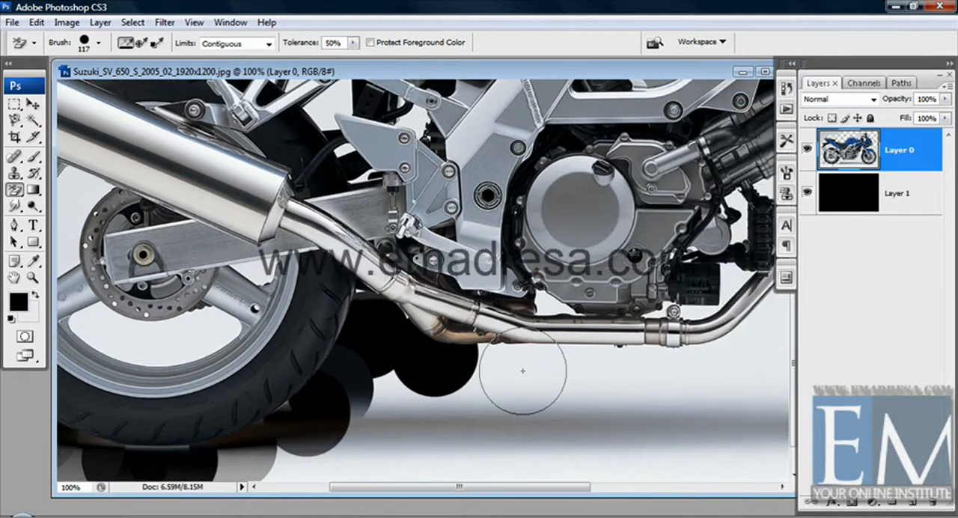
drag(590, 366, 510, 370)
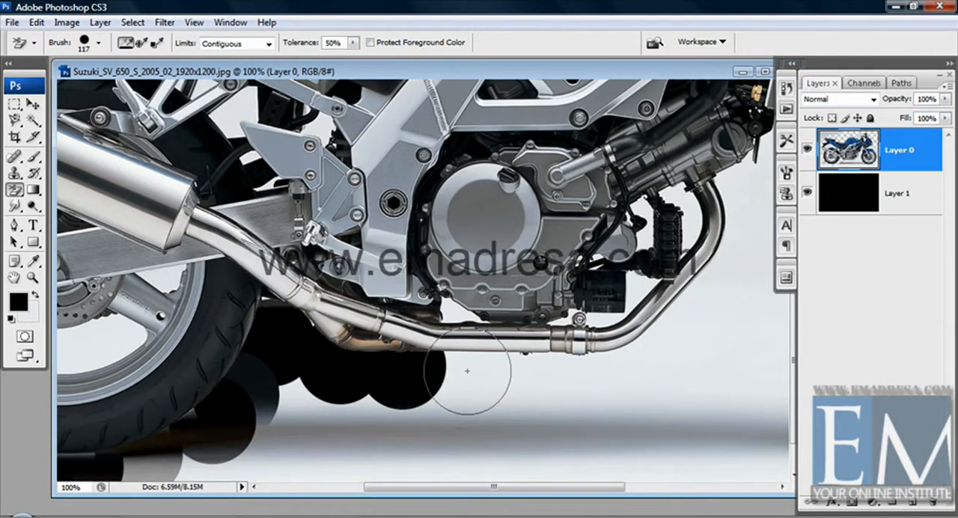
drag(592, 385, 512, 397)
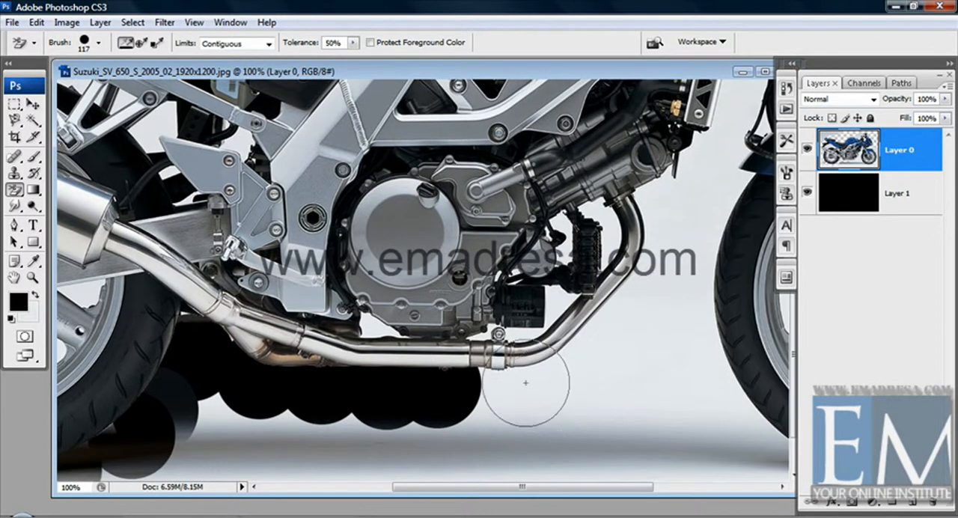
mouse_move(580, 398)
mouse_down()
mouse_move(519, 417)
mouse_move(521, 428)
mouse_up()
click(522, 389)
Erase the backdrop in front of the rising exhaust pipe and between the radiator and the front fork
drag(555, 370, 540, 398)
click(546, 380)
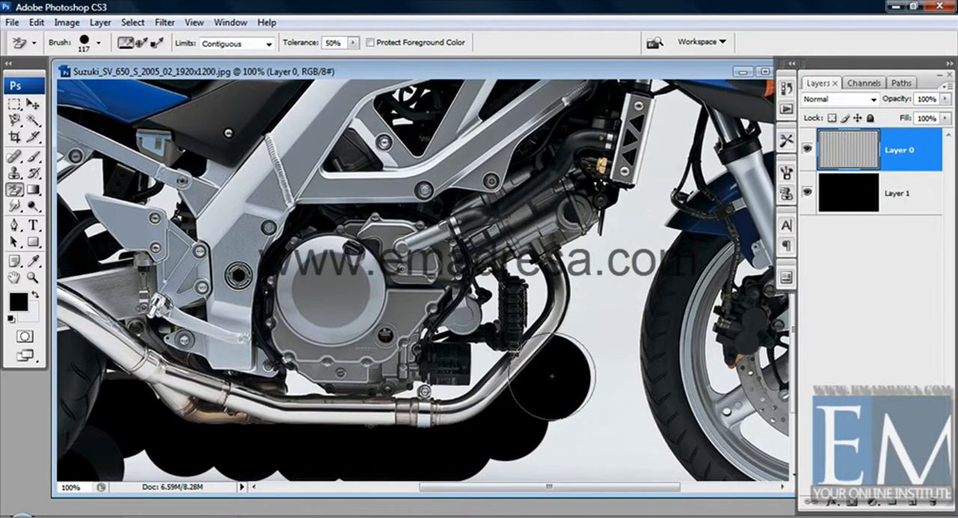
click(583, 338)
drag(592, 334, 561, 401)
click(557, 345)
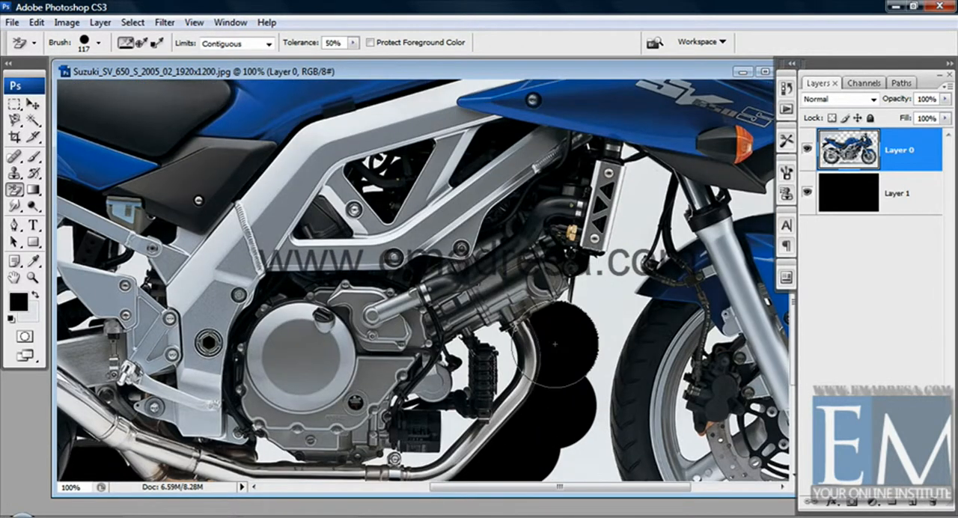
click(609, 312)
click(634, 226)
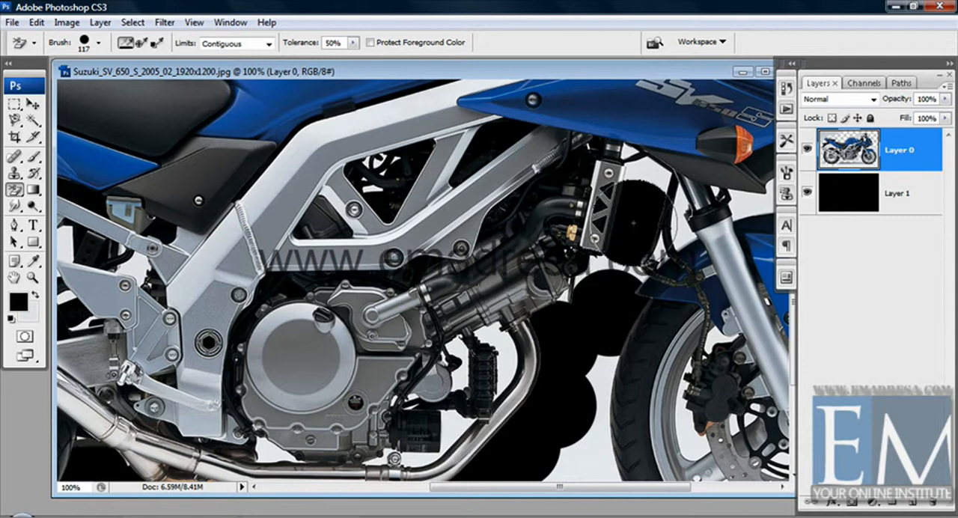
click(645, 179)
Erase the leftover backdrop between the engine's exhaust pipe and the rear edge of the front tyre
drag(607, 342, 588, 290)
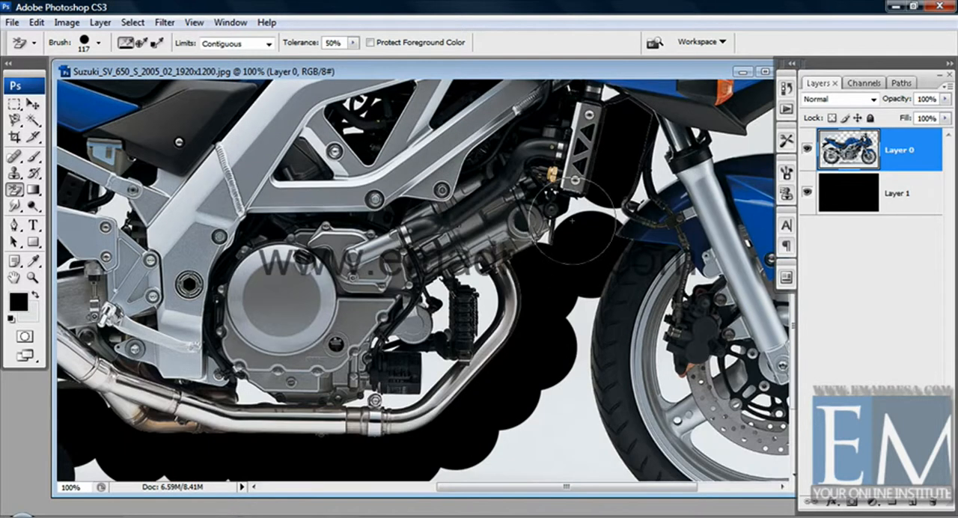
drag(562, 354, 530, 288)
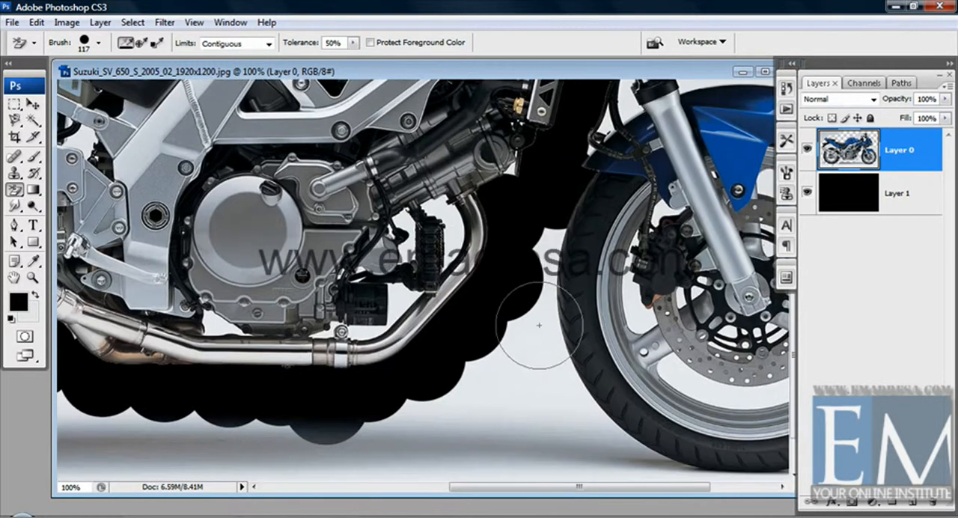
click(545, 307)
click(547, 257)
click(542, 300)
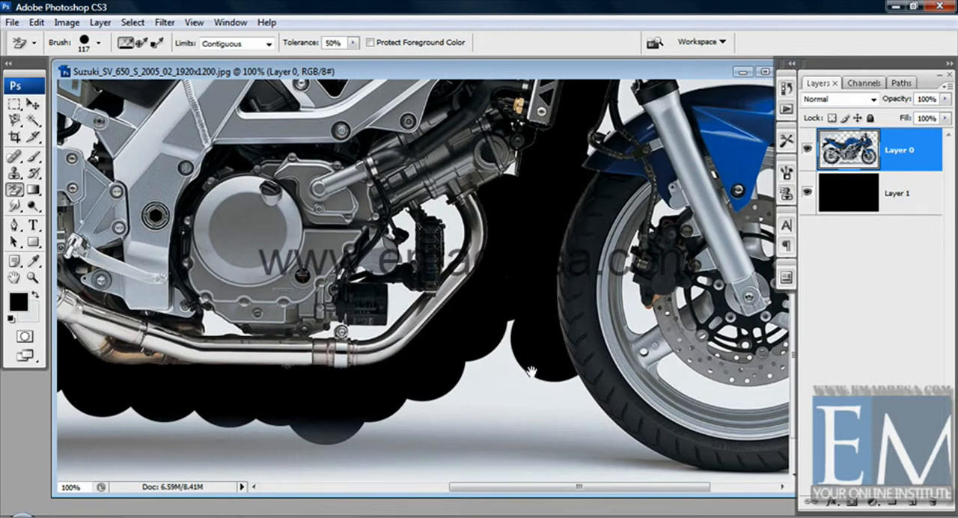
Erase the backdrop and ground shadow along the rear lower edge and underside of the front tyre
mouse_move(561, 391)
mouse_down()
mouse_move(552, 327)
mouse_move(427, 301)
mouse_up()
click(542, 341)
click(489, 299)
click(495, 262)
click(515, 405)
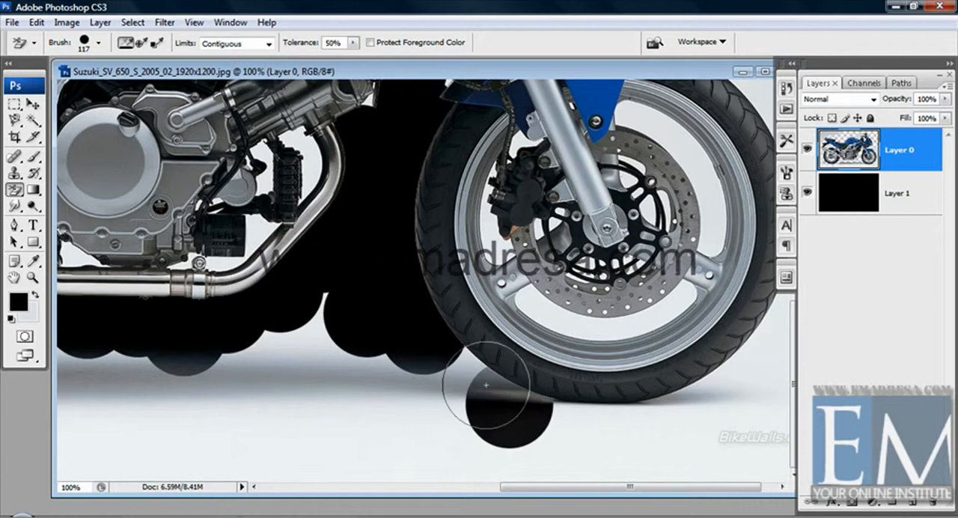
click(457, 376)
click(589, 427)
click(646, 423)
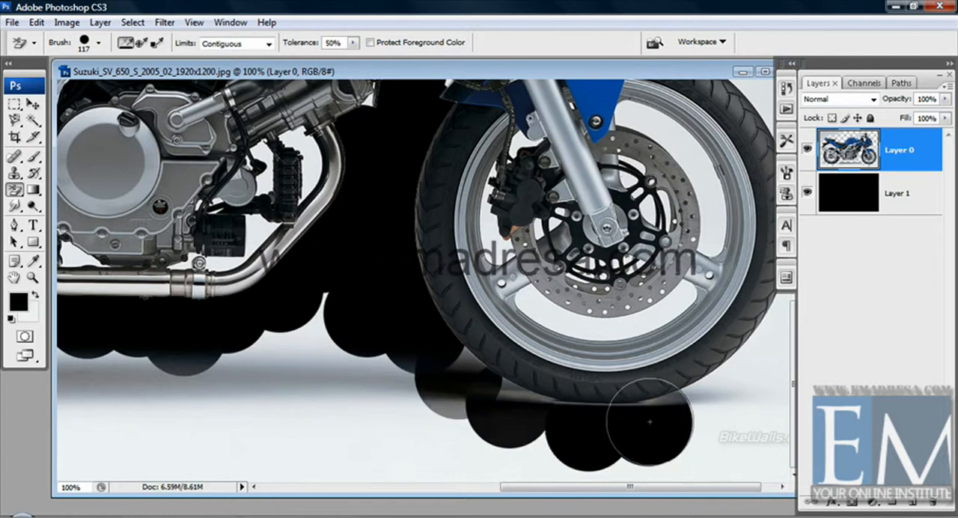
Erase the backdrop from beneath the front tyre's leading side up along its front edge
click(696, 401)
drag(696, 401, 657, 413)
click(718, 368)
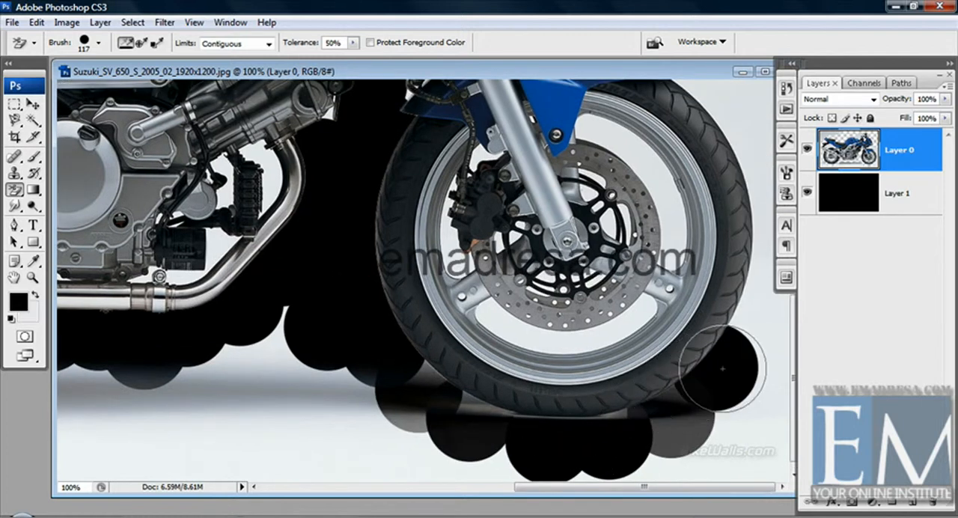
click(744, 325)
mouse_move(753, 262)
mouse_down()
mouse_move(762, 171)
mouse_move(738, 127)
mouse_up()
Erase the backdrop above the front mudguard and beneath the fairing's nose
drag(709, 220, 710, 431)
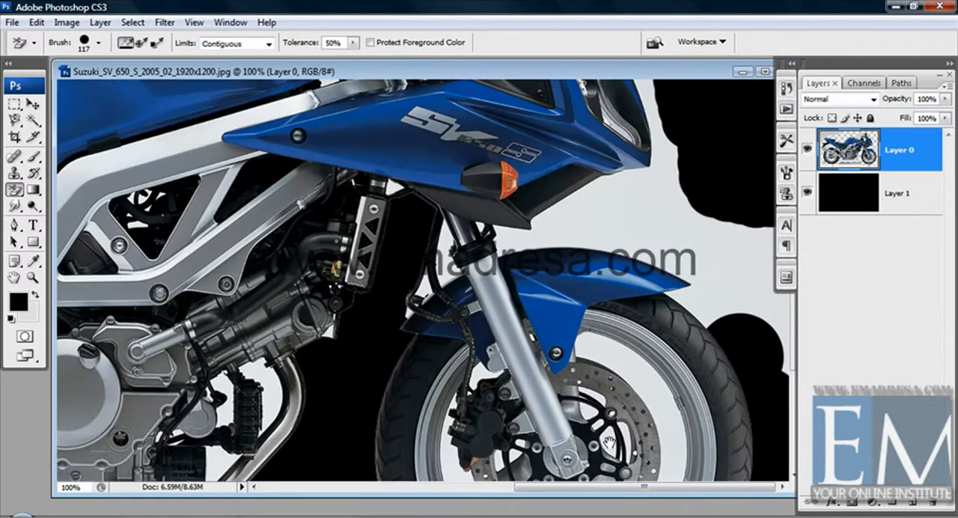
click(699, 301)
mouse_move(699, 301)
mouse_down()
mouse_move(738, 269)
mouse_move(708, 225)
mouse_move(569, 240)
mouse_move(667, 150)
mouse_up()
click(672, 265)
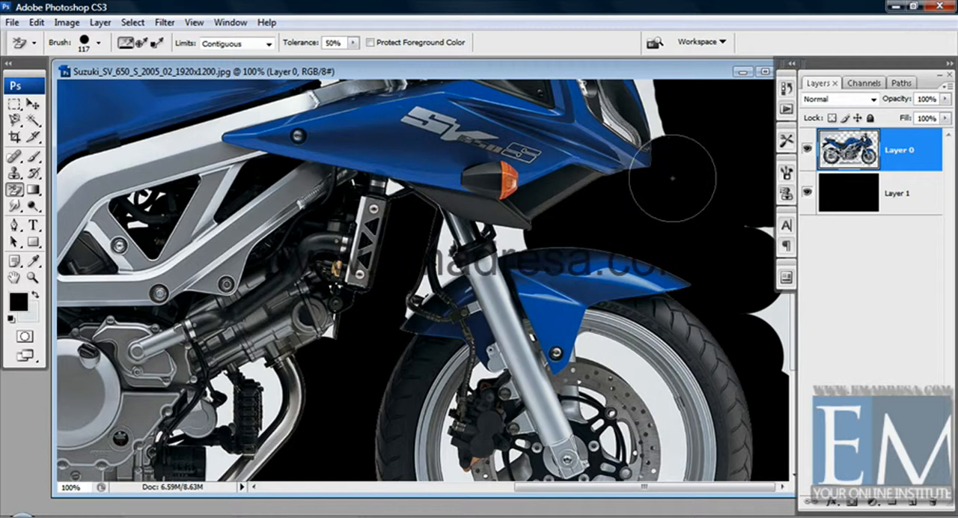
Erase the backdrop in front of the headlight and along the windscreen up to the mirror
scroll(666, 150, up, 3)
mouse_move(635, 220)
mouse_down()
mouse_move(649, 173)
mouse_move(600, 112)
mouse_up()
mouse_move(558, 159)
mouse_down()
mouse_move(721, 317)
mouse_move(668, 318)
mouse_up()
drag(624, 146, 619, 128)
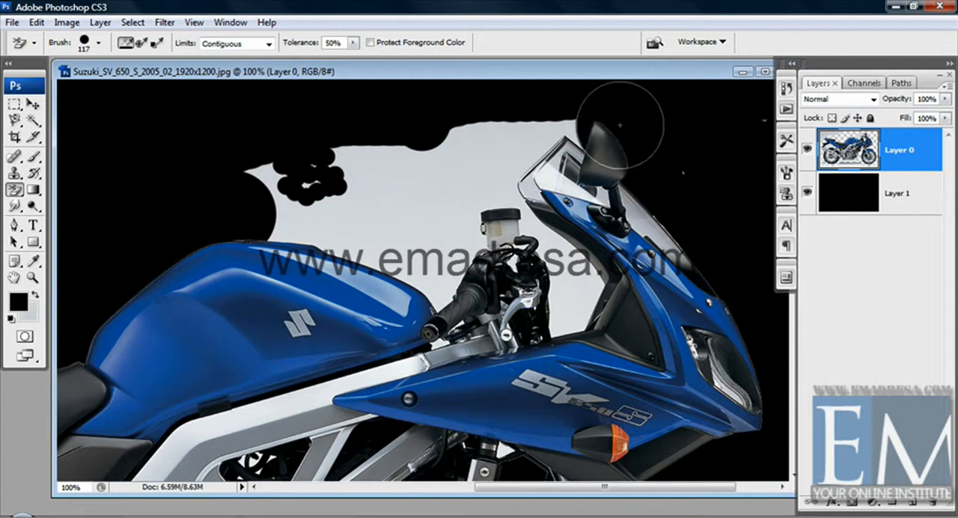
Switch to the Magic Eraser tool and undo the recent Background Eraser strokes around the front of the motorcycle
right_click(14, 189)
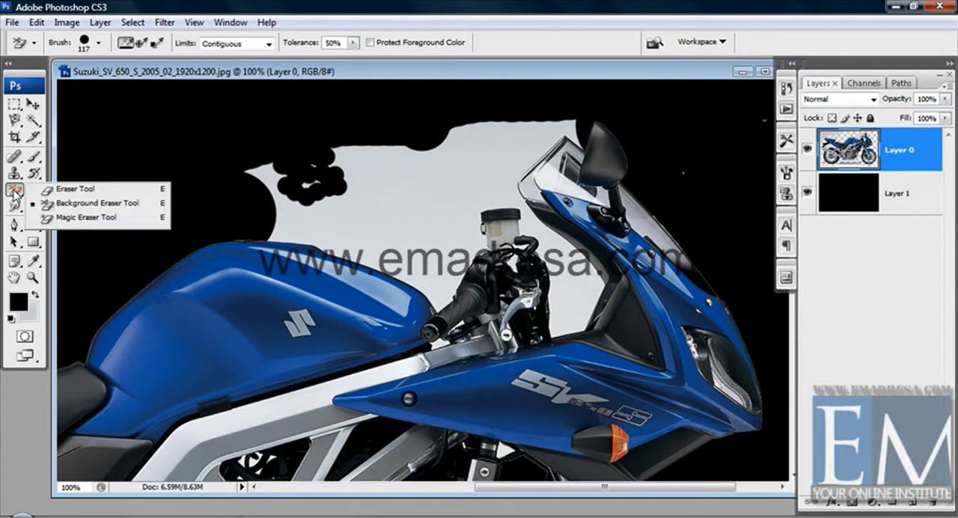
click(86, 217)
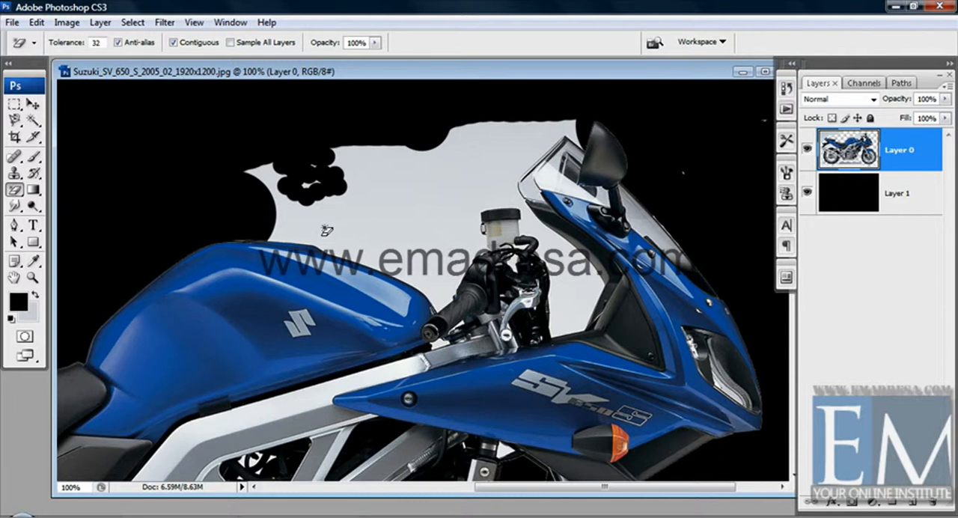
key(ctrl+alt+z)
key(ctrl+alt+z)
key(ctrl+alt+z)
key(ctrl+alt+z)
key(ctrl+alt+z)
key(ctrl+alt+z)
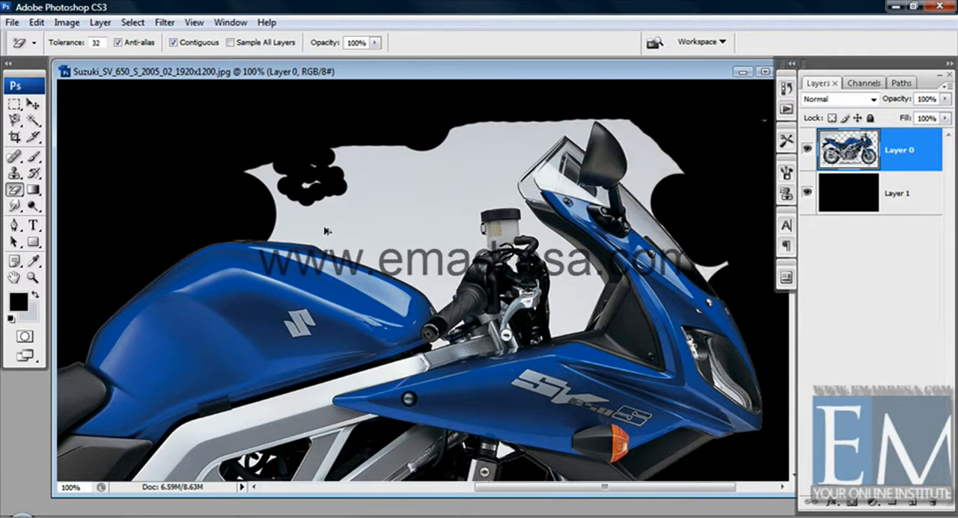
key(ctrl+alt+z)
key(ctrl+alt+z)
key(ctrl+alt+z)
key(ctrl+alt+z)
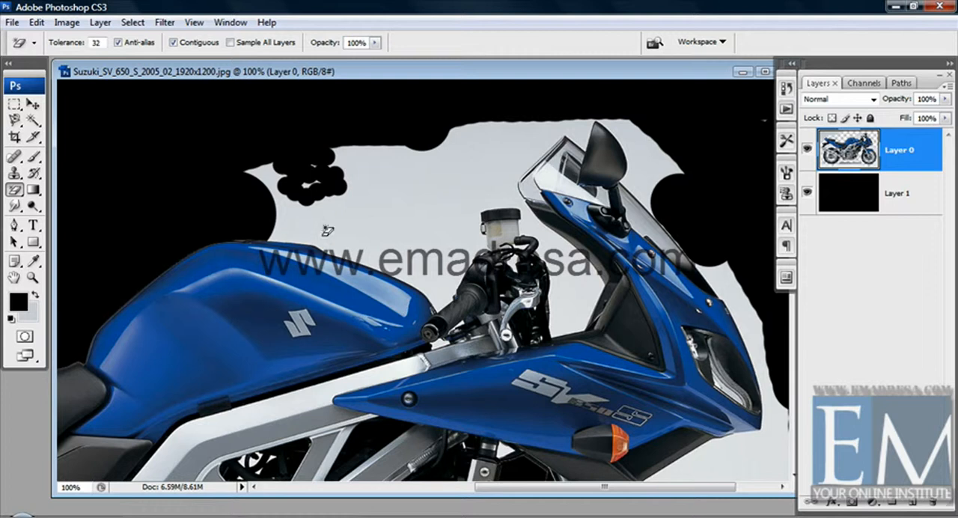
Erase the backdrop above the fuel tank and around the handlebars and windscreen with the Magic Eraser
click(385, 218)
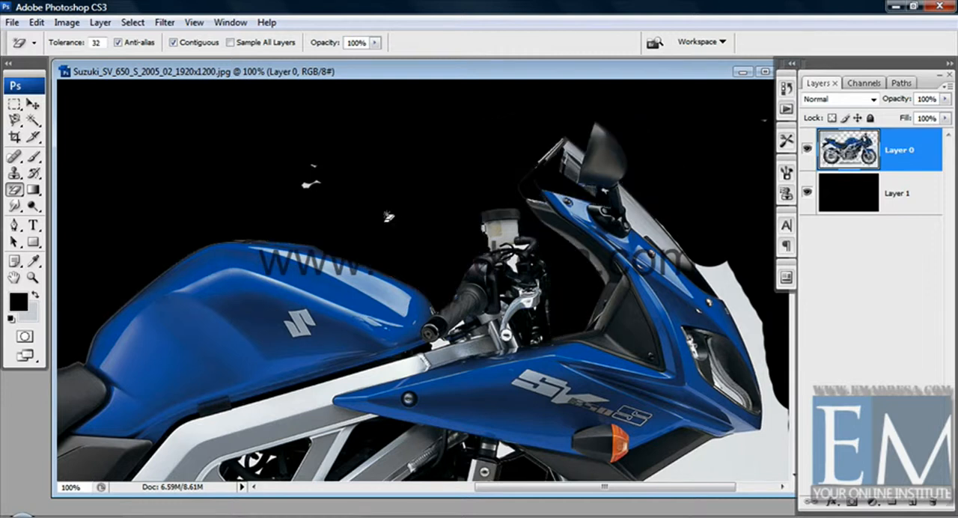
key(ctrl+z)
drag(313, 241, 398, 206)
key(ctrl+z)
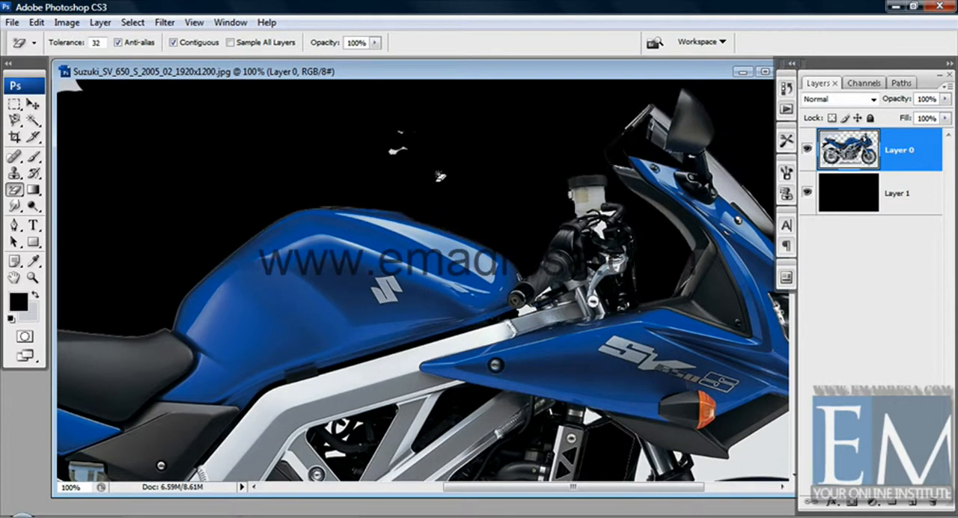
Erase the backdrop between the tail section and rear tyre, and the area behind the tail light
drag(317, 253, 544, 138)
mouse_move(171, 266)
mouse_down()
mouse_move(316, 229)
mouse_move(454, 225)
mouse_up()
click(320, 266)
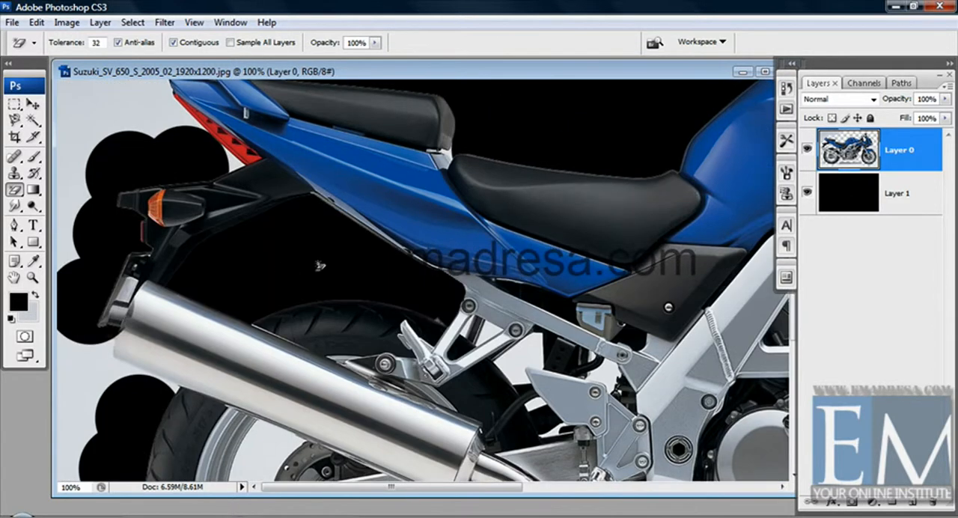
drag(212, 124, 212, 229)
click(163, 171)
mouse_move(210, 191)
mouse_down()
mouse_move(210, 229)
mouse_move(213, 169)
mouse_up()
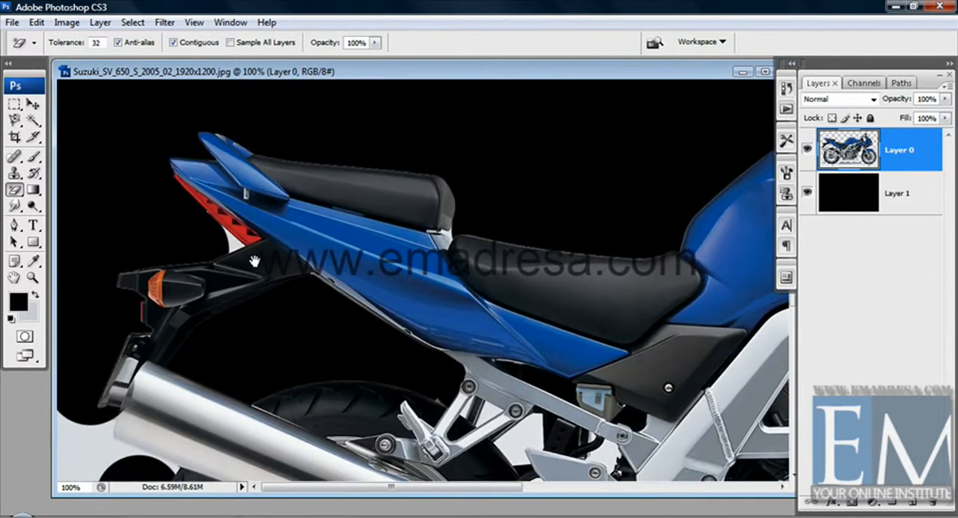
Erase the backdrop showing through the openings of the rear wheel
mouse_move(247, 344)
mouse_down()
mouse_move(238, 263)
mouse_move(237, 309)
mouse_up()
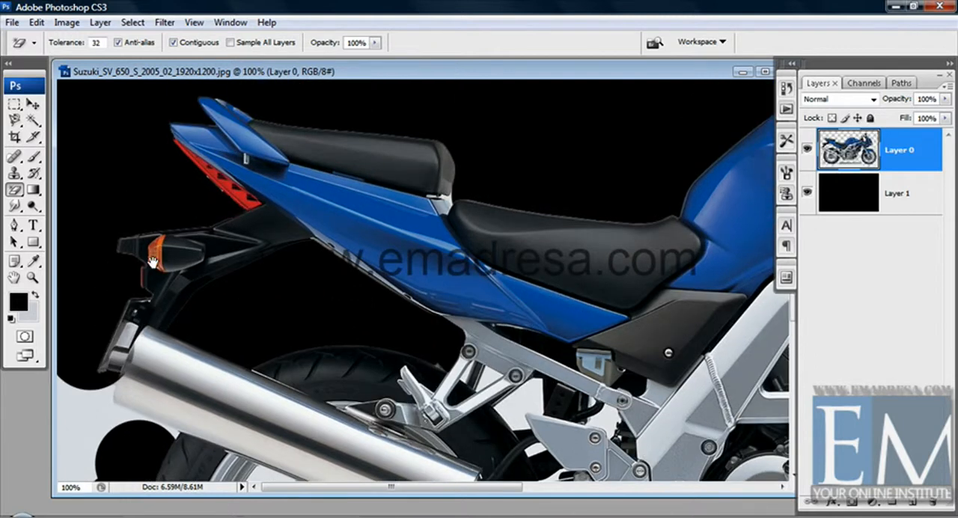
scroll(152, 262, down, 5)
click(261, 308)
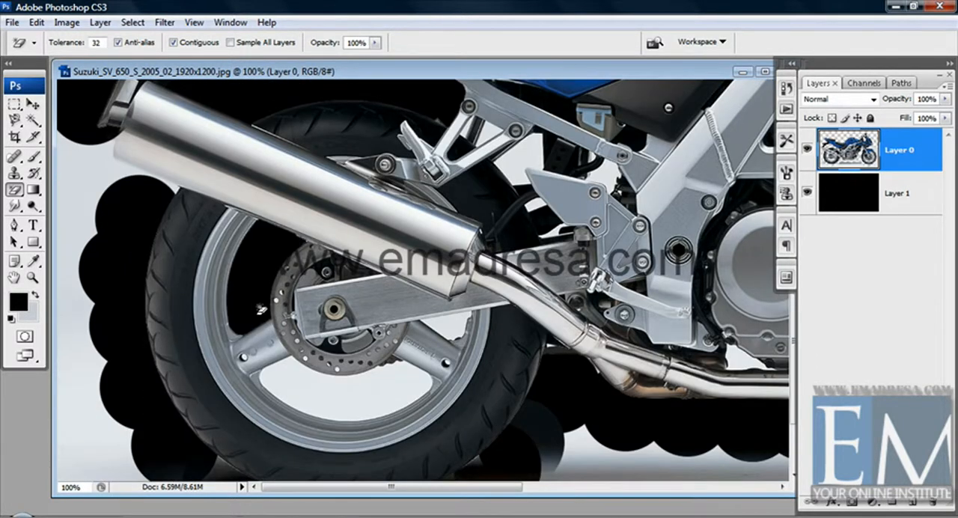
click(294, 395)
Erase the floor and the remaining shadow bands beneath the motorcycle between the two tyres
scroll(452, 328, down, 2)
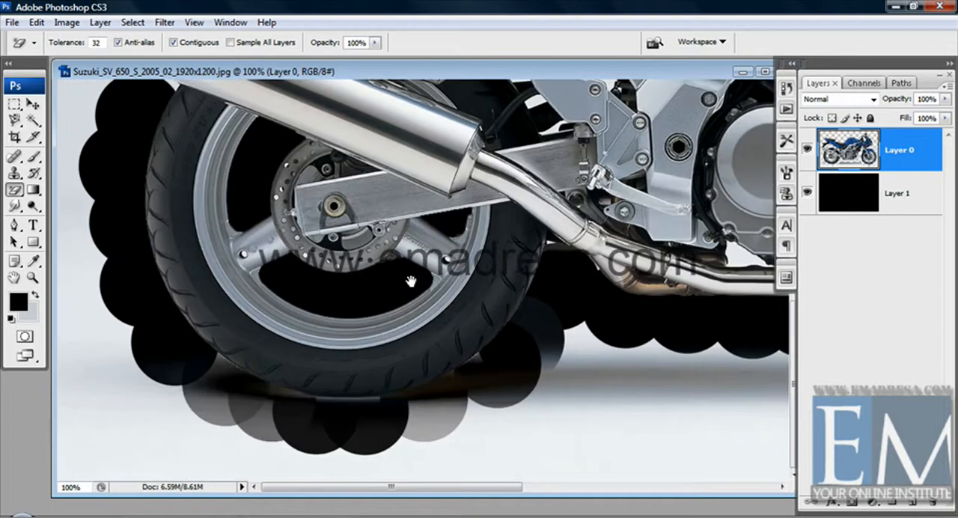
click(589, 457)
click(572, 452)
scroll(571, 431, right, 3)
click(541, 414)
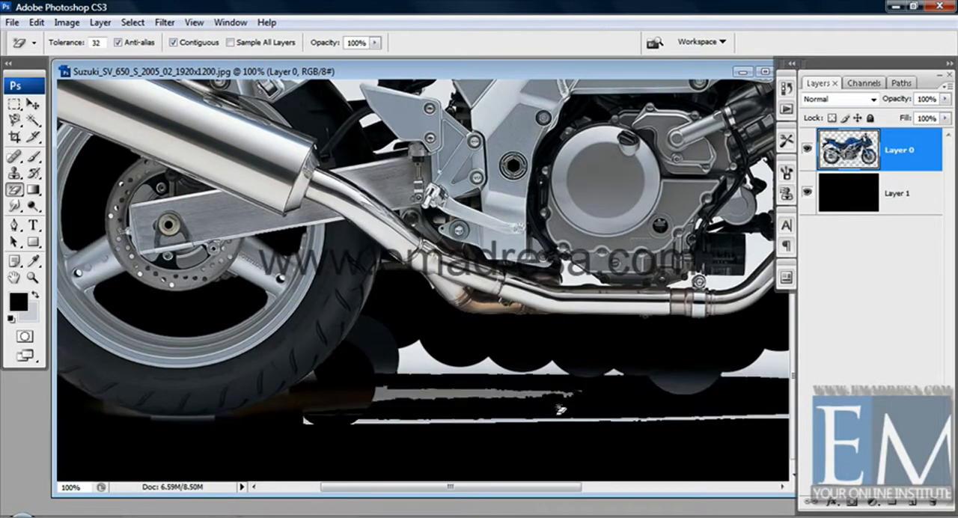
scroll(542, 414, right, 5)
click(528, 384)
Erase the backdrop showing through the spoke openings of the front wheel and below its brake caliper
scroll(529, 384, right, 3)
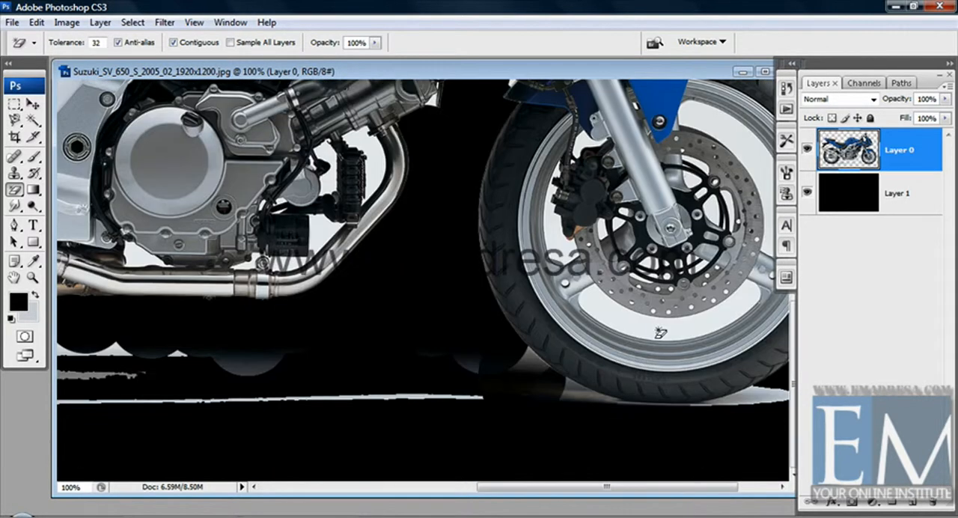
click(660, 332)
scroll(661, 331, right, 2)
scroll(660, 332, up, 2)
click(698, 230)
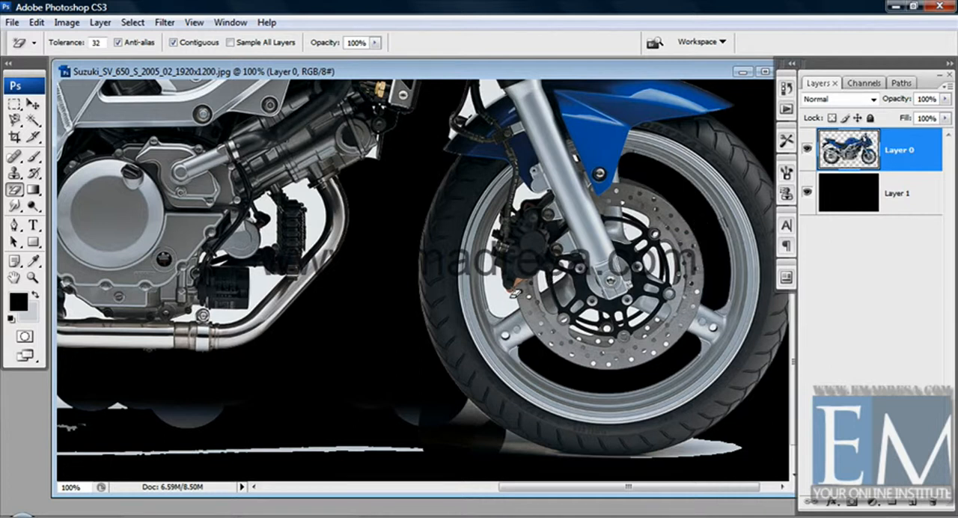
click(508, 298)
drag(604, 297, 609, 316)
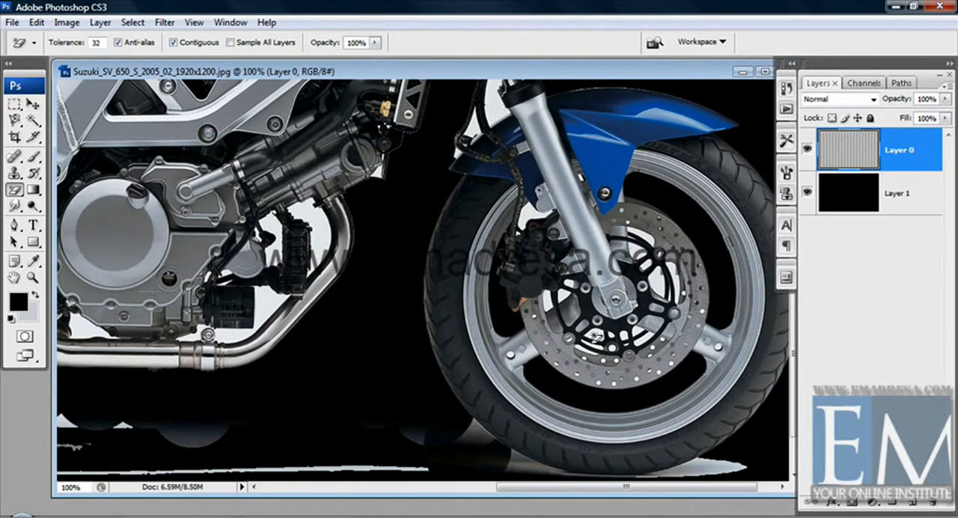
Erase the remaining backdrop gaps around the front brake disc and caliper
click(35, 279)
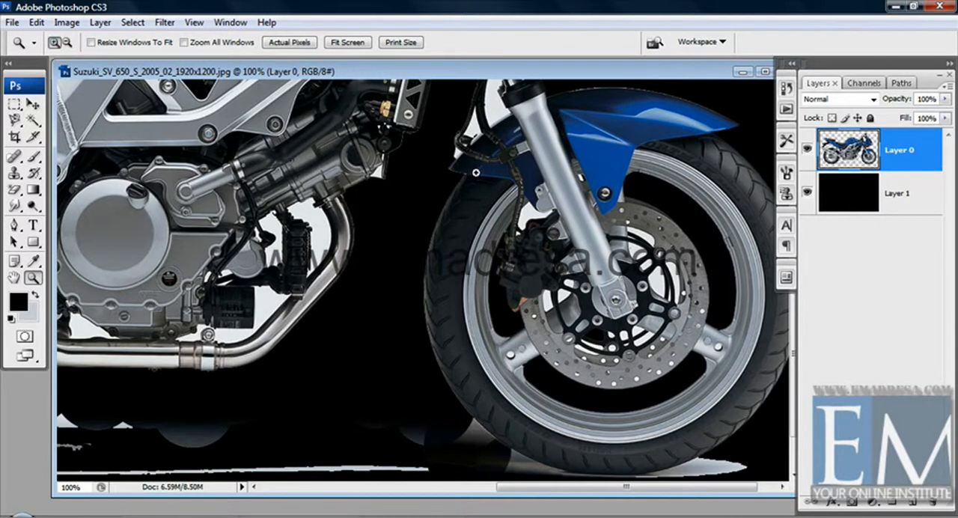
drag(735, 456, 738, 436)
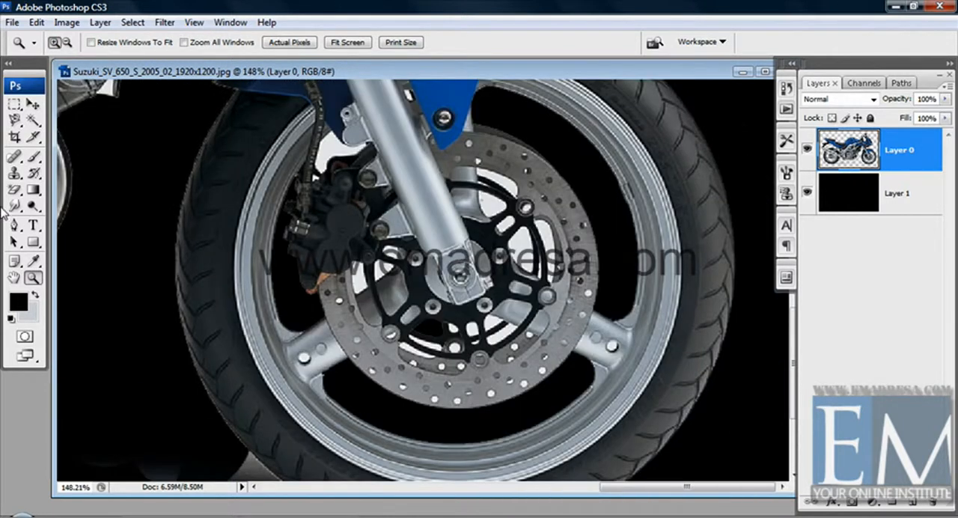
click(14, 189)
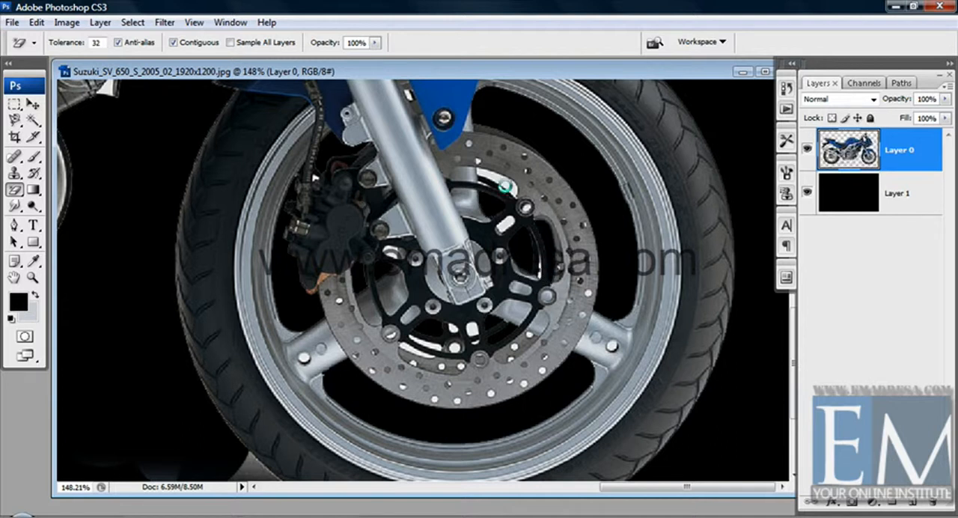
click(505, 185)
Erase the backdrop gaps between the engine and the rising front exhaust pipe
drag(461, 351, 692, 336)
drag(112, 315, 357, 330)
drag(430, 235, 443, 266)
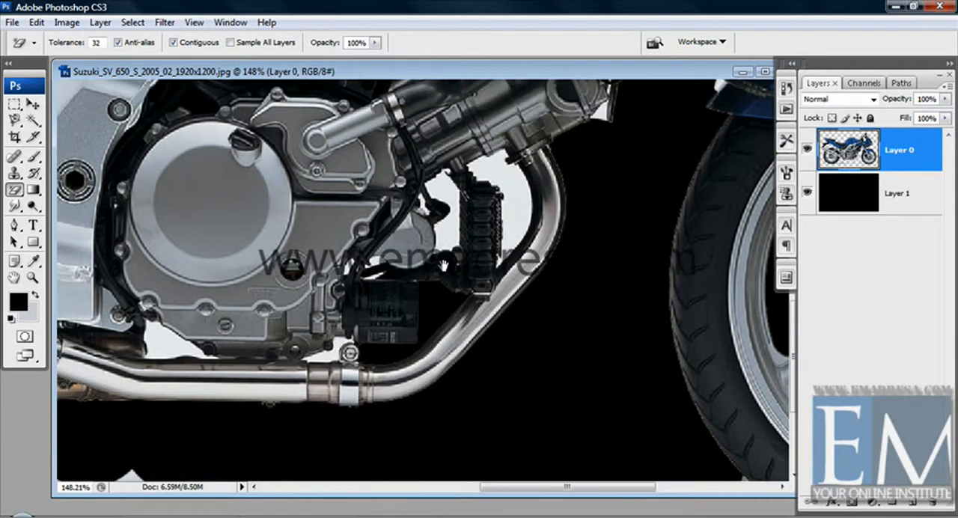
click(443, 244)
click(511, 218)
Erase the thin backdrop gaps between the engine's underside and the horizontal exhaust pipe
mouse_move(259, 319)
mouse_down()
mouse_move(357, 314)
mouse_move(398, 273)
mouse_up()
click(314, 300)
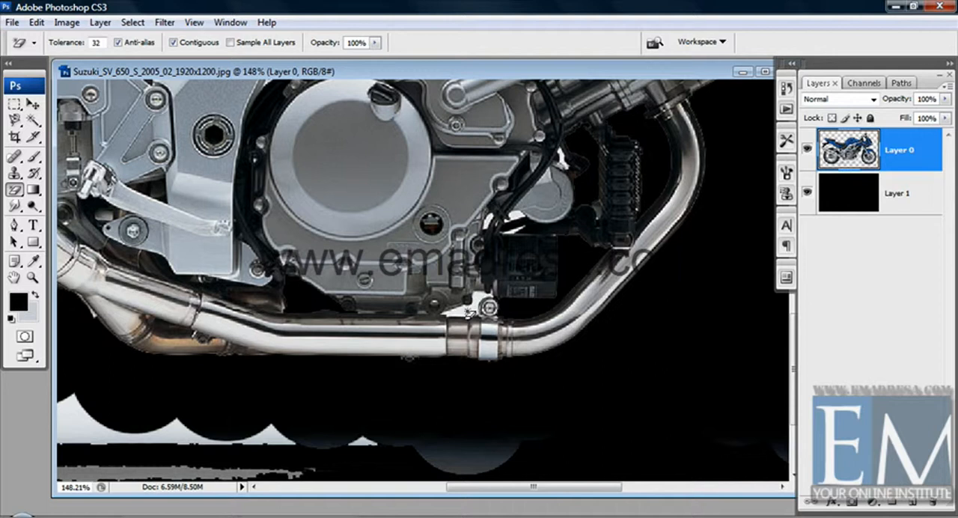
click(469, 313)
Erase the backdrop gaps around the rear footrest bracket and subframe, down to the top of the swingarm
drag(80, 359, 456, 349)
drag(251, 195, 443, 381)
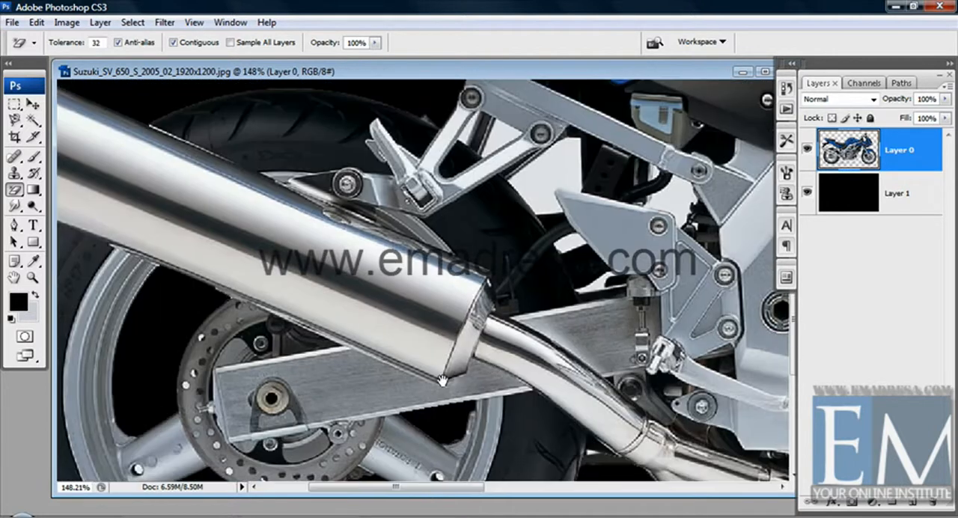
mouse_move(286, 247)
mouse_down()
mouse_move(393, 367)
mouse_move(280, 375)
mouse_up()
click(542, 297)
click(493, 269)
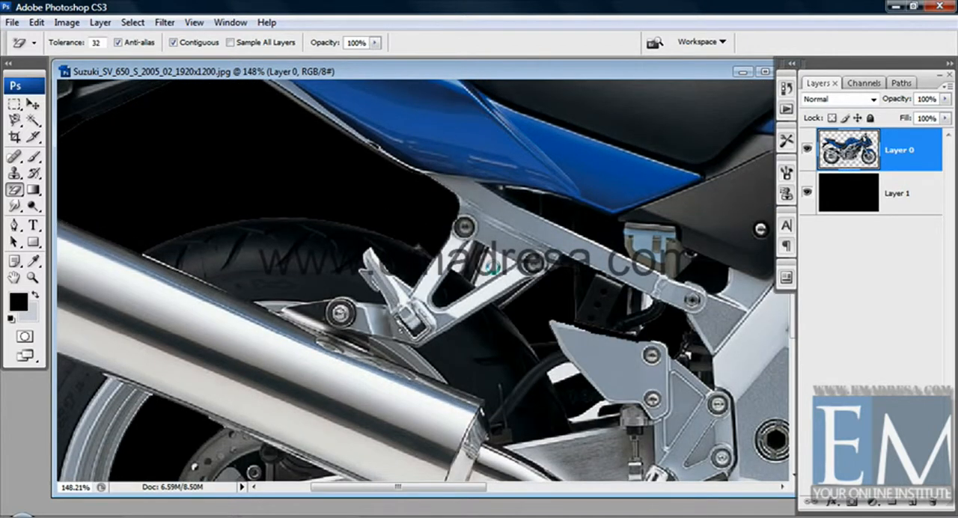
click(457, 269)
drag(595, 375, 509, 318)
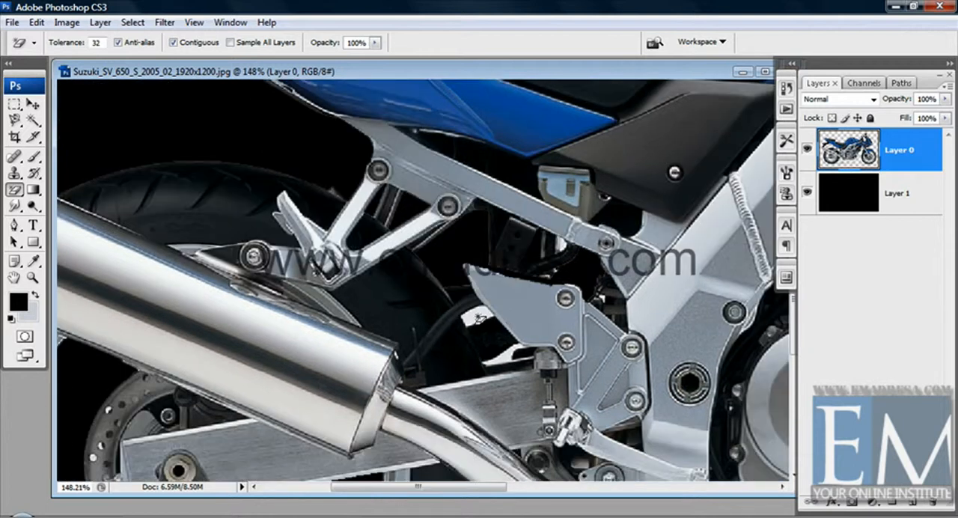
drag(513, 358, 460, 293)
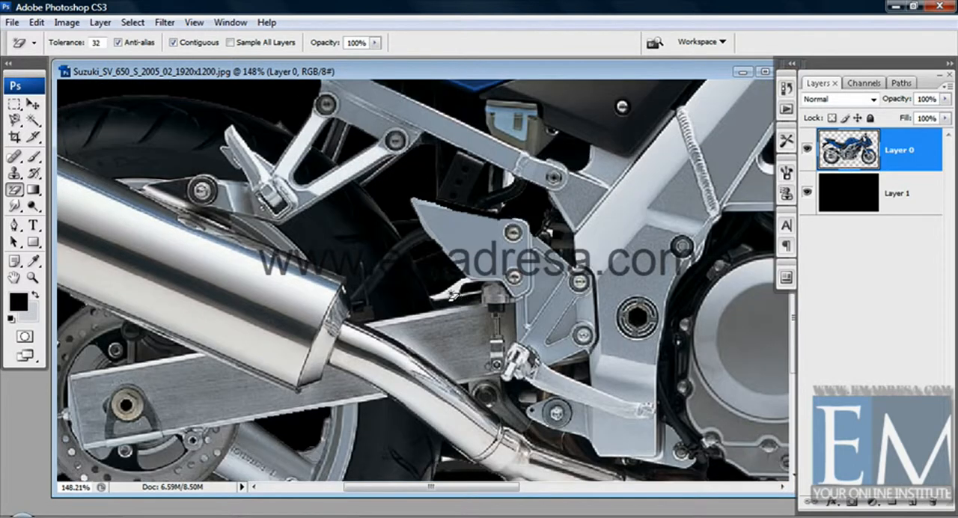
Erase the backdrop patches visible through the triangular opening in the main frame
drag(556, 329, 415, 353)
mouse_move(572, 217)
mouse_down()
mouse_move(443, 324)
mouse_move(330, 393)
mouse_up()
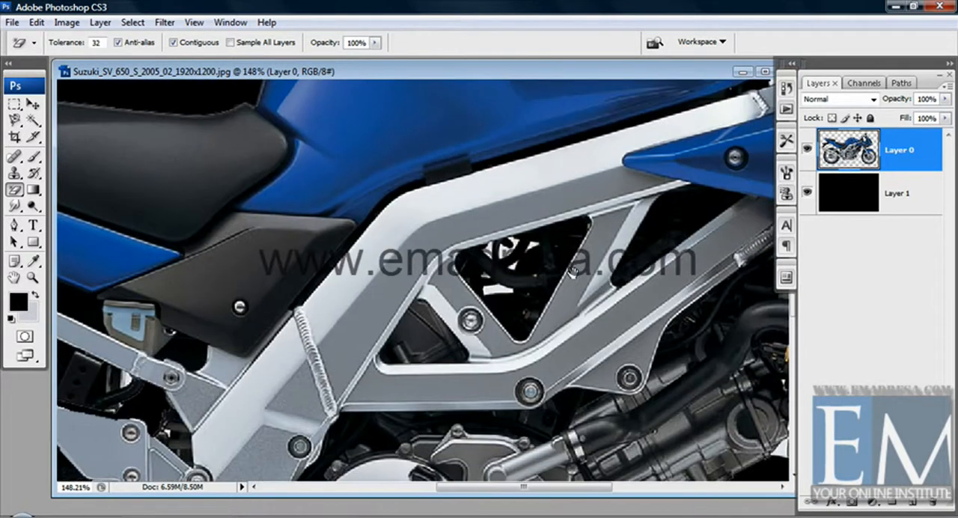
drag(542, 255, 463, 300)
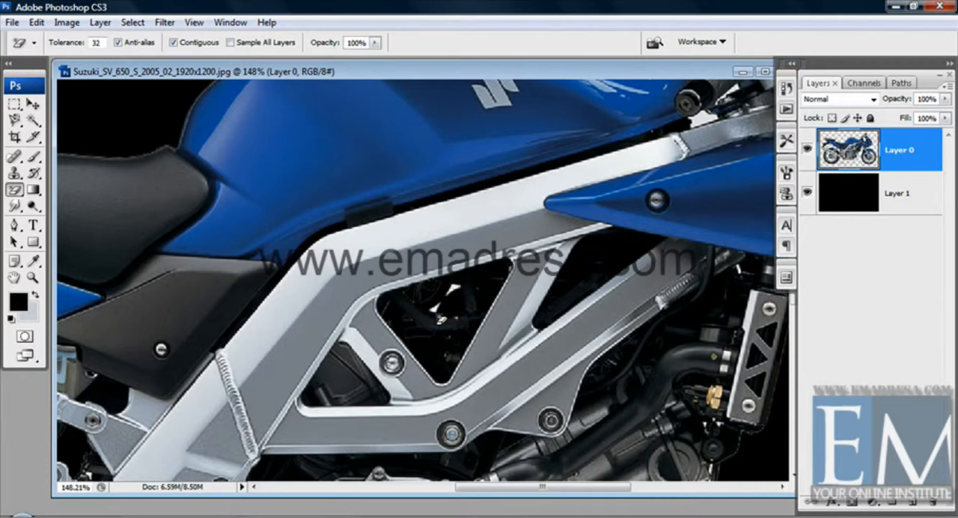
click(443, 309)
Erase the backdrop gaps above the radiator, around the upper front fork and beside the brake hose
drag(600, 308, 463, 329)
mouse_move(685, 299)
mouse_down()
mouse_move(516, 323)
mouse_move(483, 297)
mouse_up()
click(467, 298)
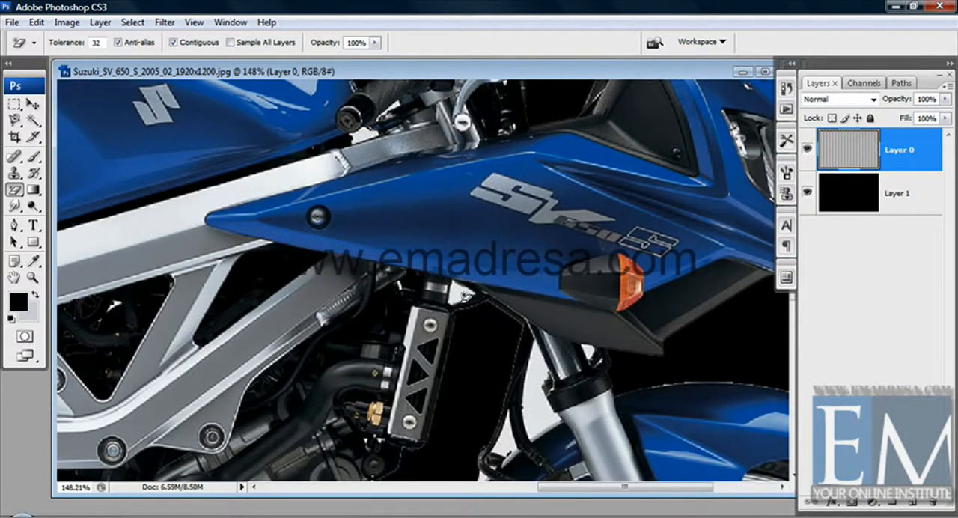
click(539, 390)
drag(578, 370, 565, 314)
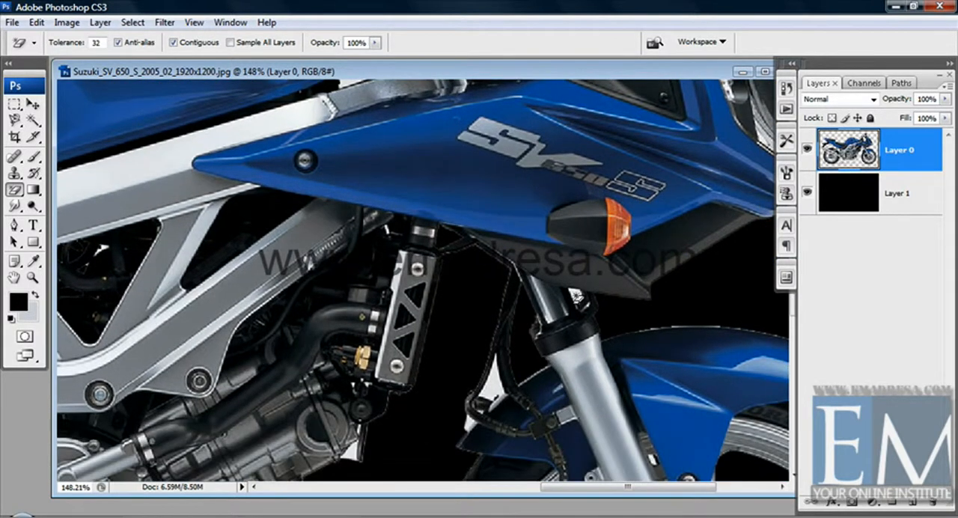
click(576, 297)
drag(509, 374, 505, 297)
click(488, 318)
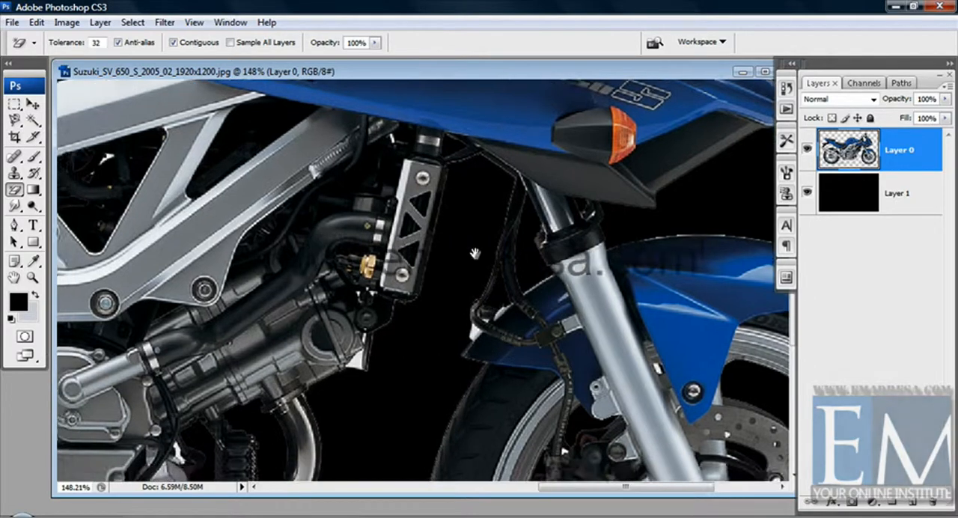